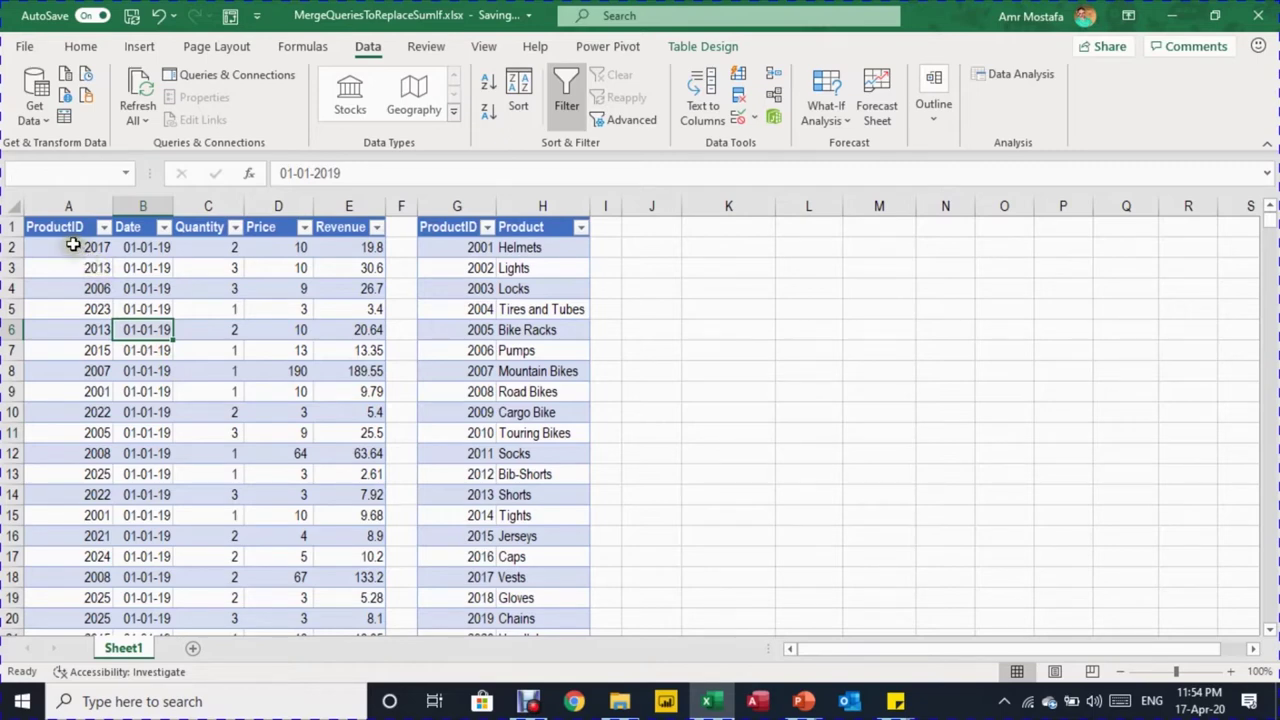
Review the ProductID, Date, Quantity, Price and Revenue columns of the sales table and the product list beside it
{"action": "left_click", "coordinate": [86, 268]}
{"action": "left_click", "coordinate": [128, 270]}
{"action": "left_click", "coordinate": [200, 266]}
{"action": "left_click", "coordinate": [265, 264]}
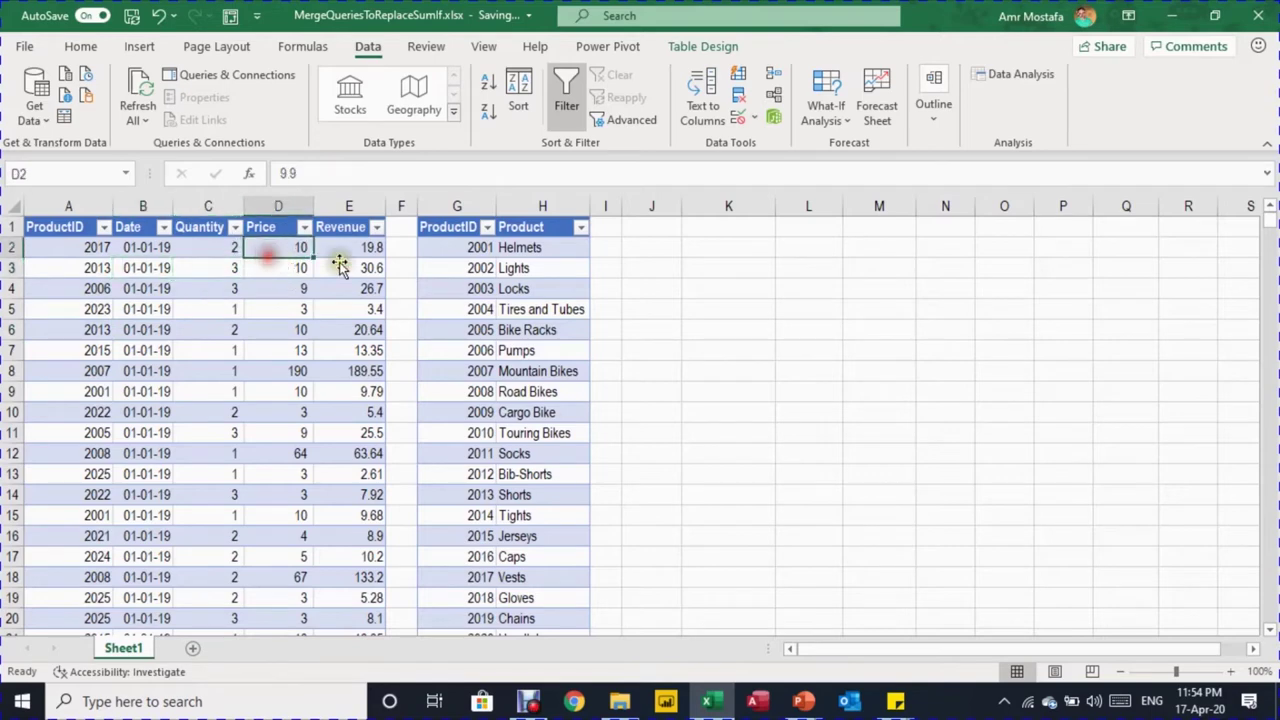
{"action": "left_click", "coordinate": [340, 265]}
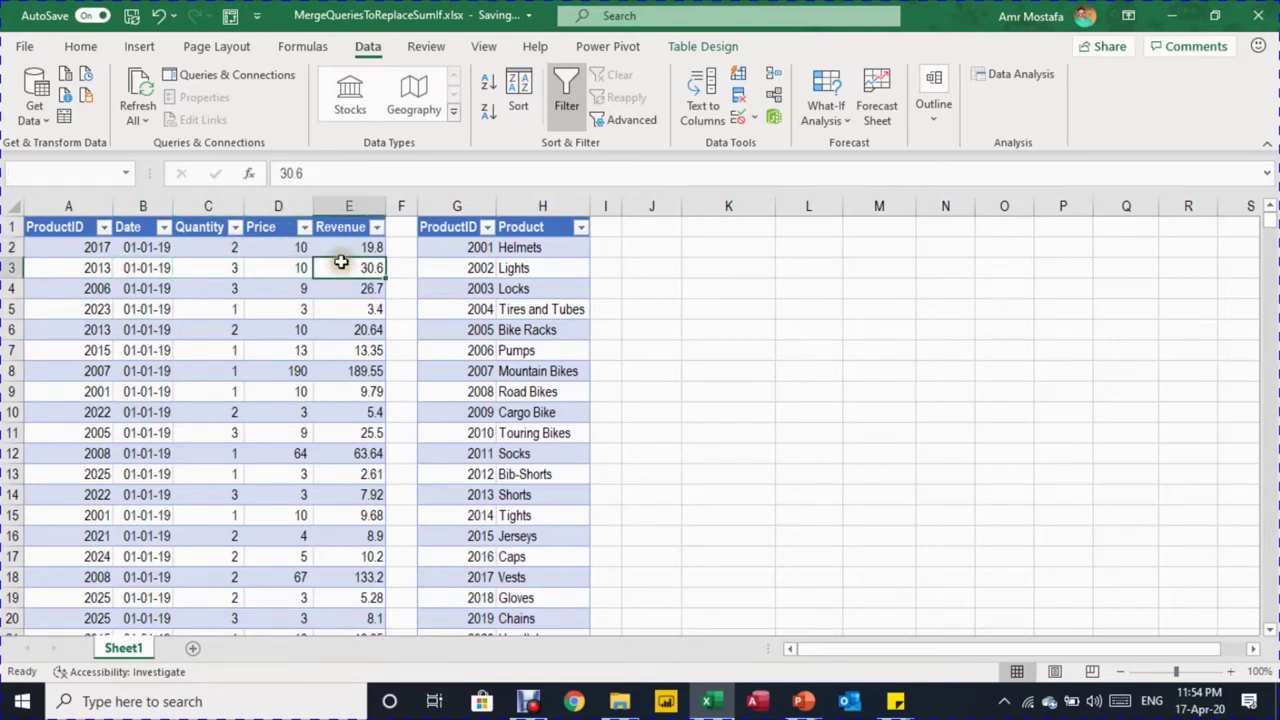
{"action": "scroll", "coordinate": [500, 300], "scroll_direction": "down", "scroll_amount": 5}
{"action": "scroll", "coordinate": [502, 305], "scroll_direction": "up", "scroll_amount": 5}
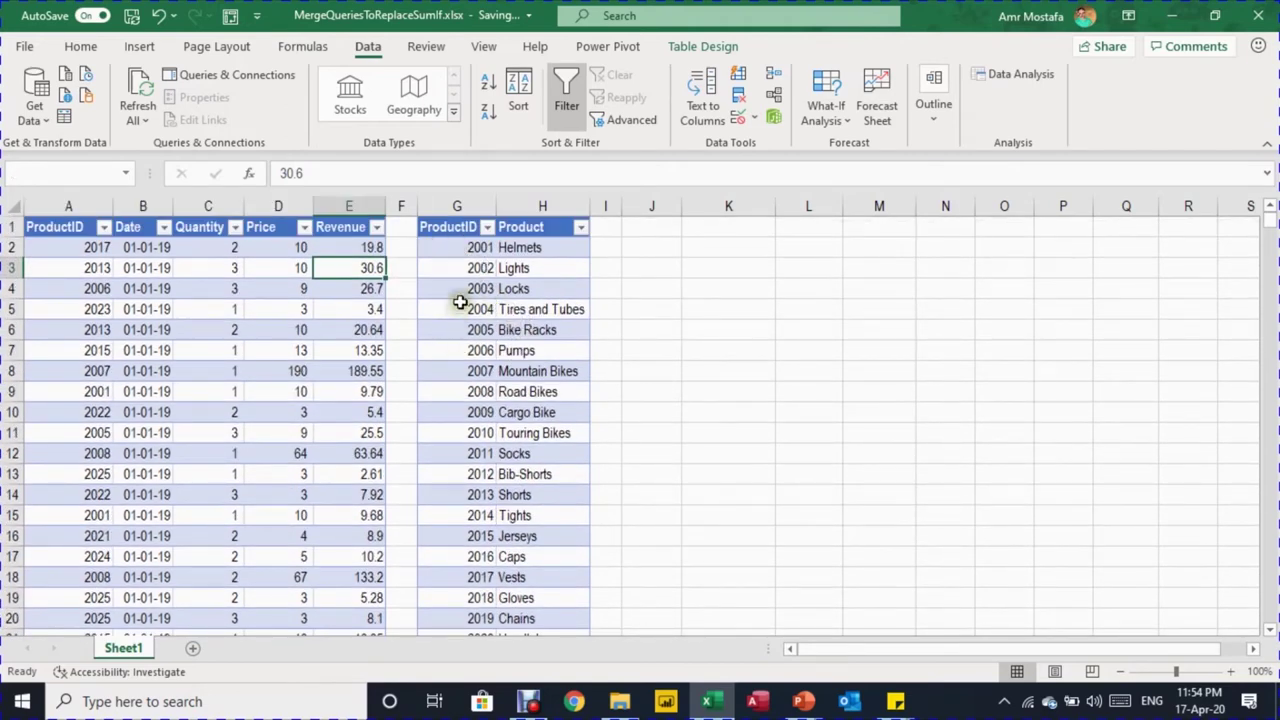
{"action": "scroll", "coordinate": [525, 553], "scroll_direction": "down", "scroll_amount": 2}
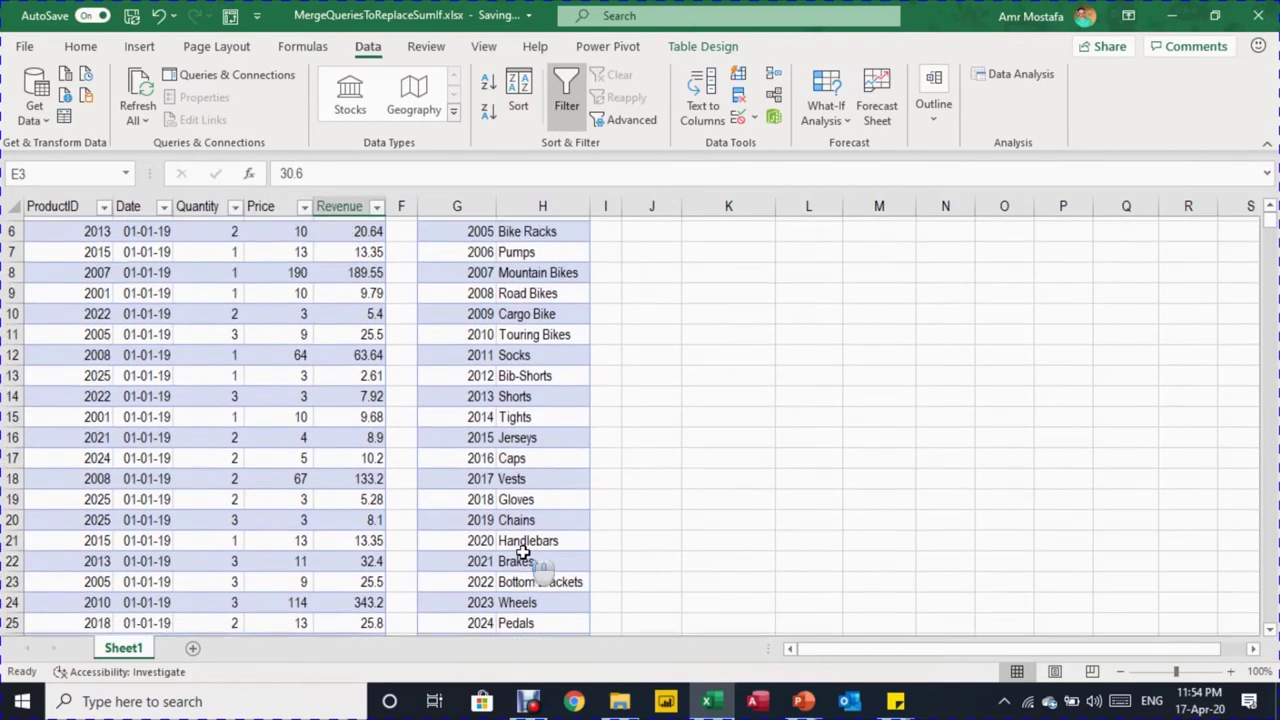
{"action": "scroll", "coordinate": [525, 550], "scroll_direction": "up", "scroll_amount": 2}
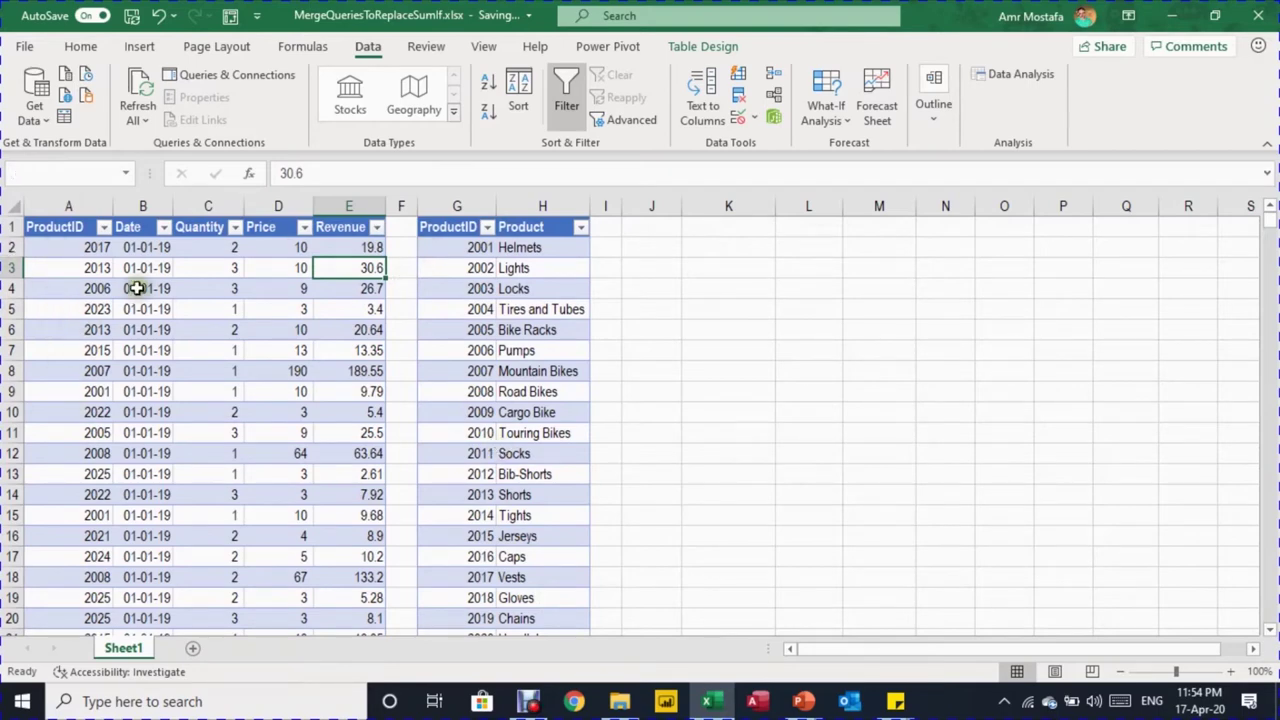
Check how far down the records run in the sales table and in the product list, returning to the first rows
{"action": "key", "text": "Tab"}
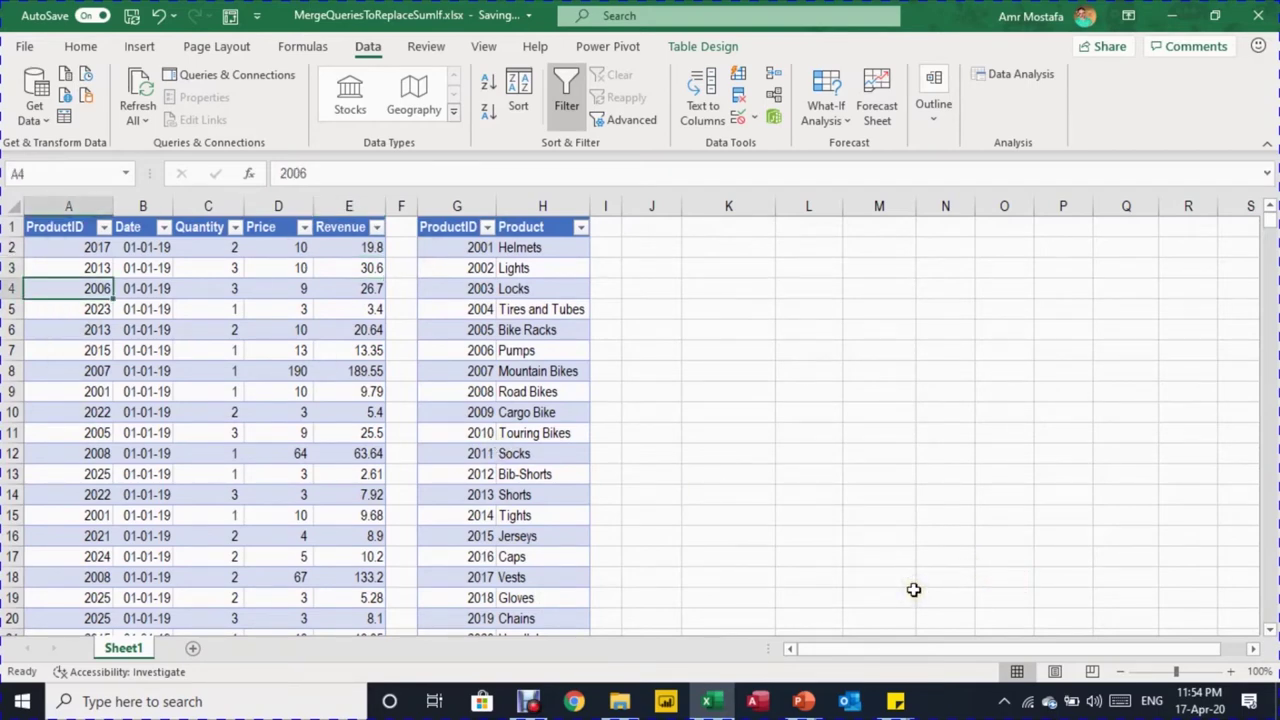
{"action": "key", "text": "ctrl+Down"}
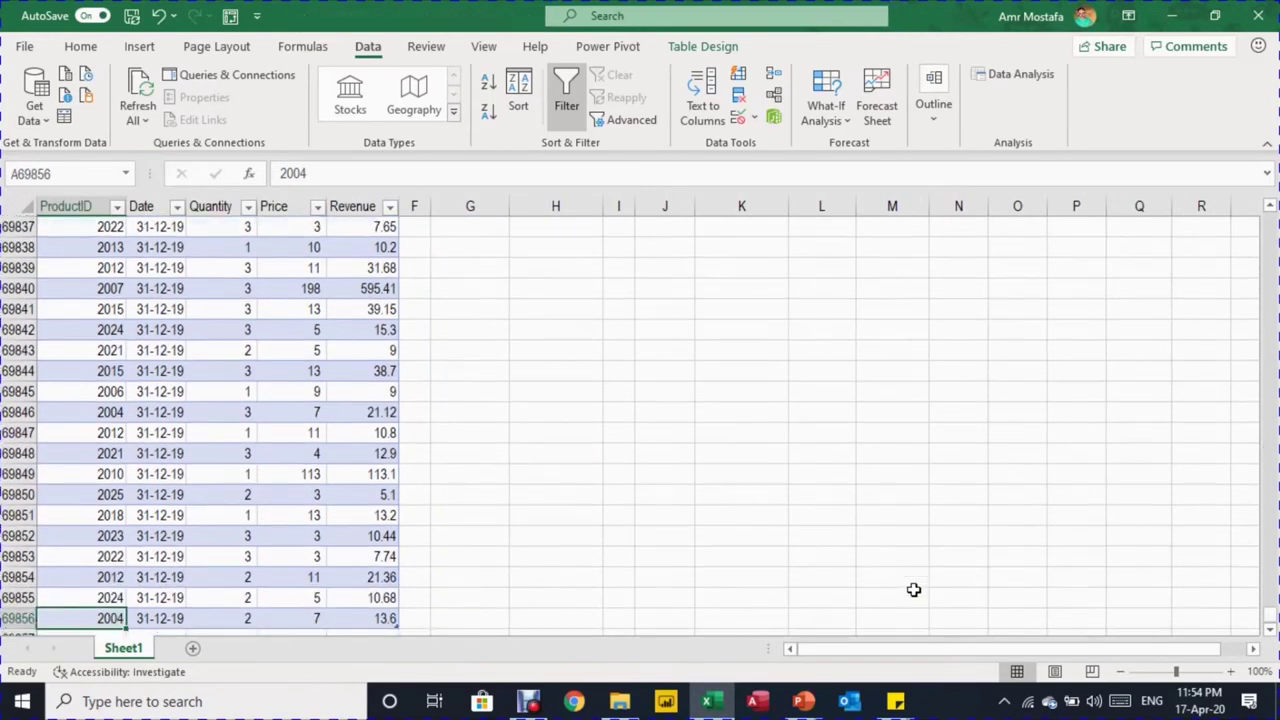
{"action": "key", "text": "ctrl+Up"}
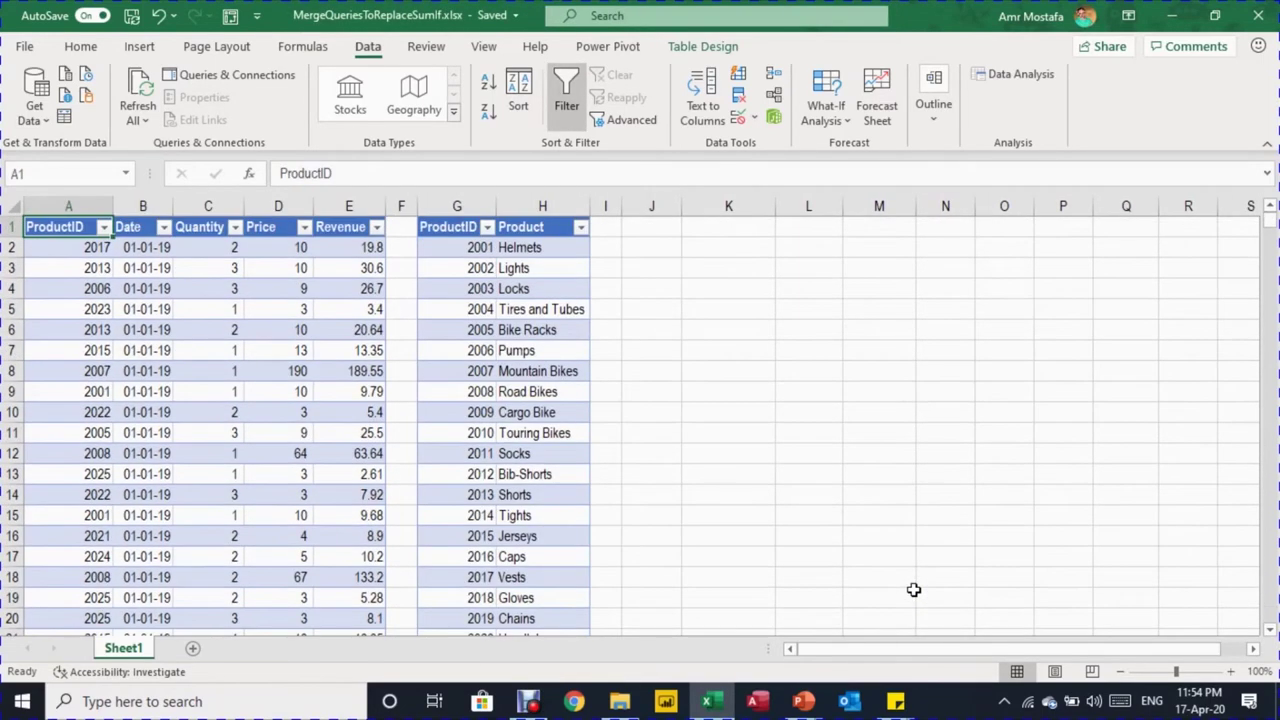
{"action": "key", "text": "Down"}
{"action": "key", "text": "Right"}
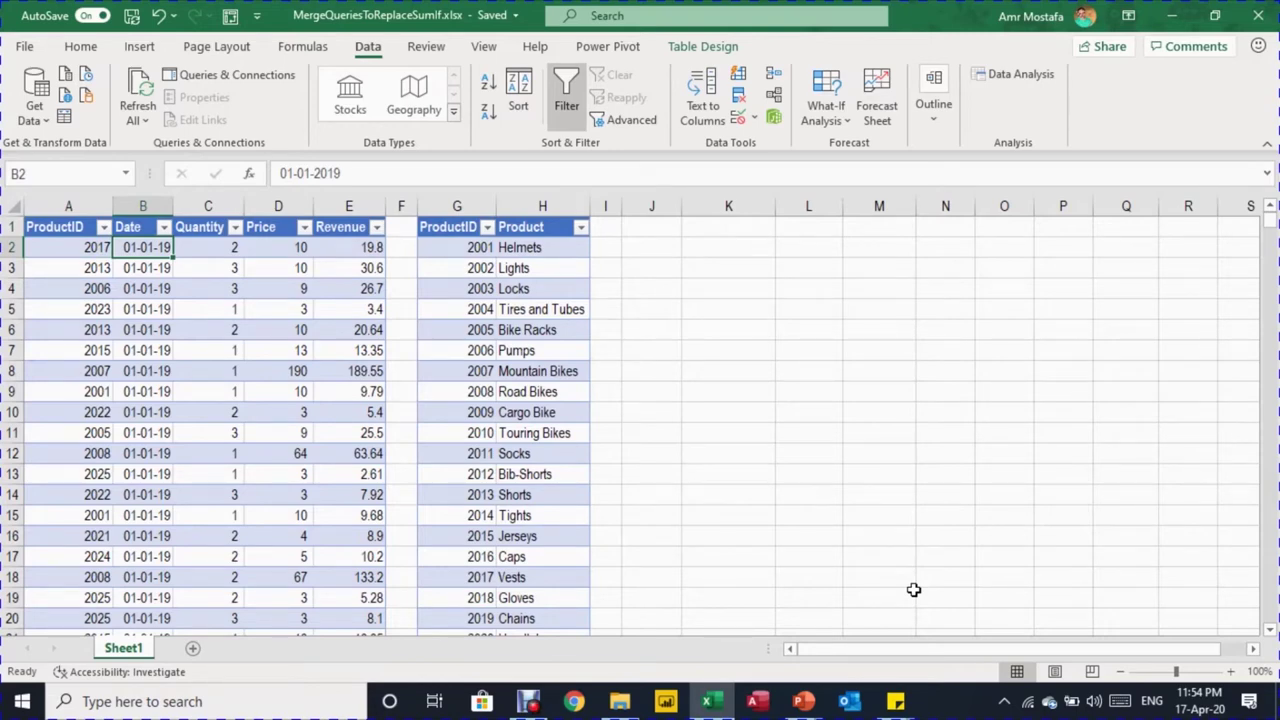
{"action": "key", "text": "Right"}
{"action": "key", "text": "Right"}
{"action": "key", "text": "Right"}
{"action": "key", "text": "Right"}
{"action": "key", "text": "Right"}
{"action": "key", "text": "Right"}
{"action": "key", "text": "Left"}
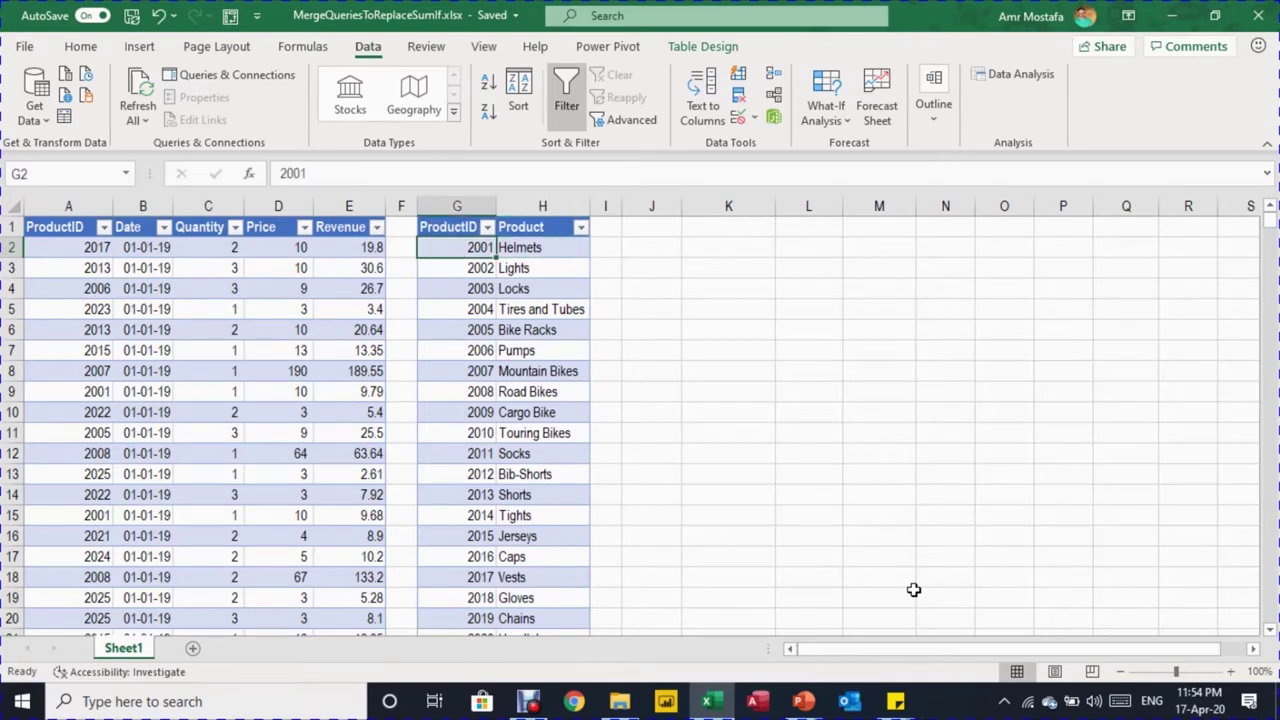
{"action": "key", "text": "ctrl+Down"}
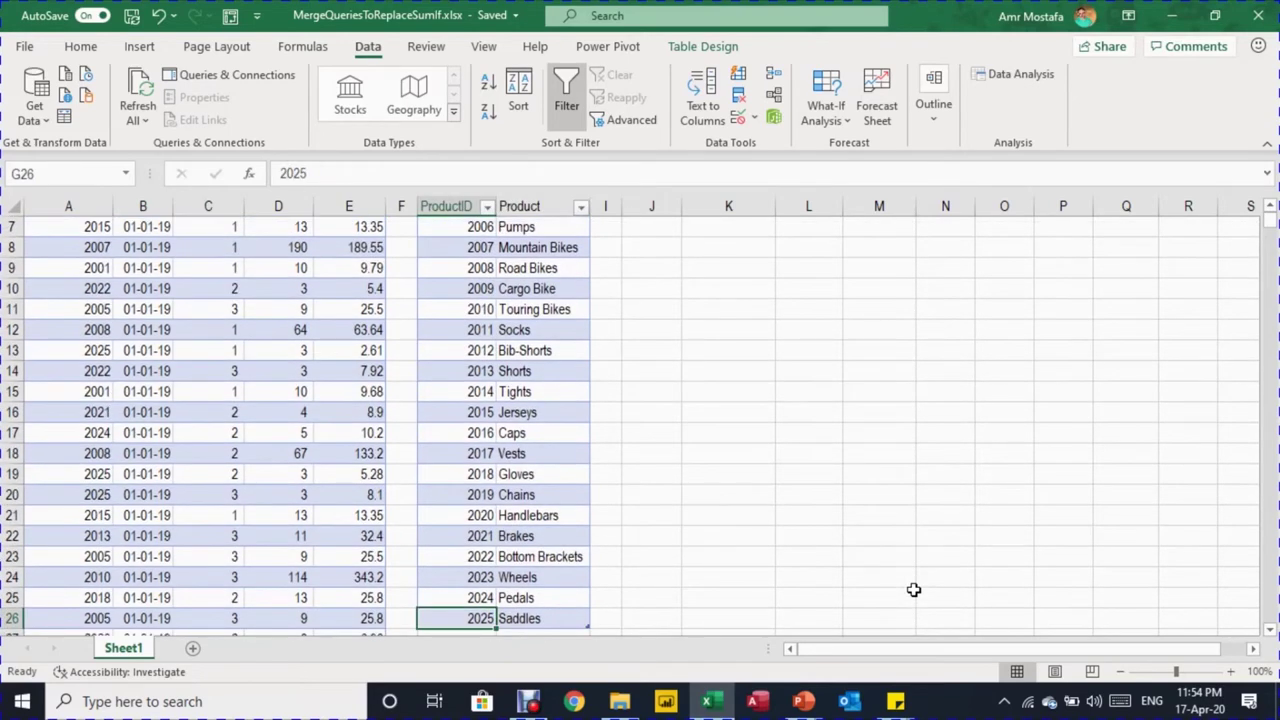
{"action": "key", "text": "ctrl+Up"}
{"action": "key", "text": "Down"}
{"action": "key", "text": "Right"}
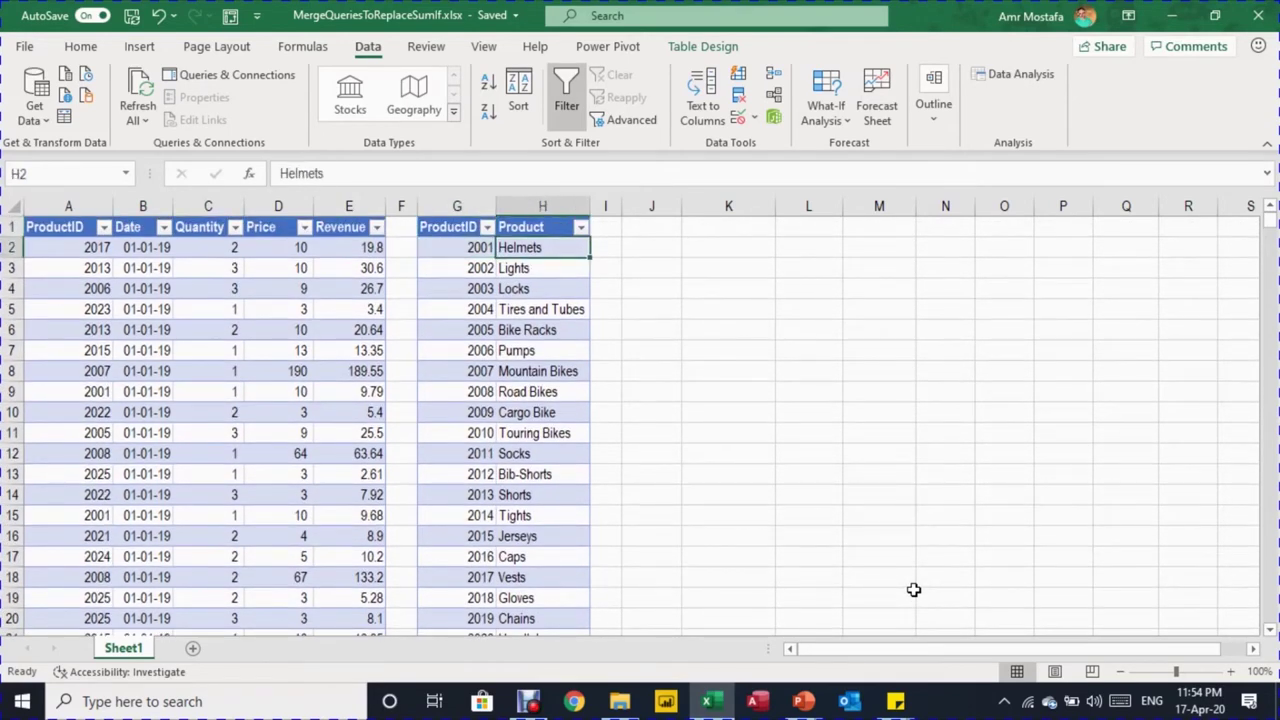
{"action": "key", "text": "Left"}
{"action": "key", "text": "Right"}
{"action": "key", "text": "Left"}
{"action": "key", "text": "Left"}
{"action": "key", "text": "Left"}
{"action": "key", "text": "Left"}
{"action": "key", "text": "Left"}
{"action": "key", "text": "Left"}
{"action": "key", "text": "Right"}
{"action": "key", "text": "Right"}
{"action": "key", "text": "Right"}
{"action": "key", "text": "Left"}
{"action": "key", "text": "Left"}
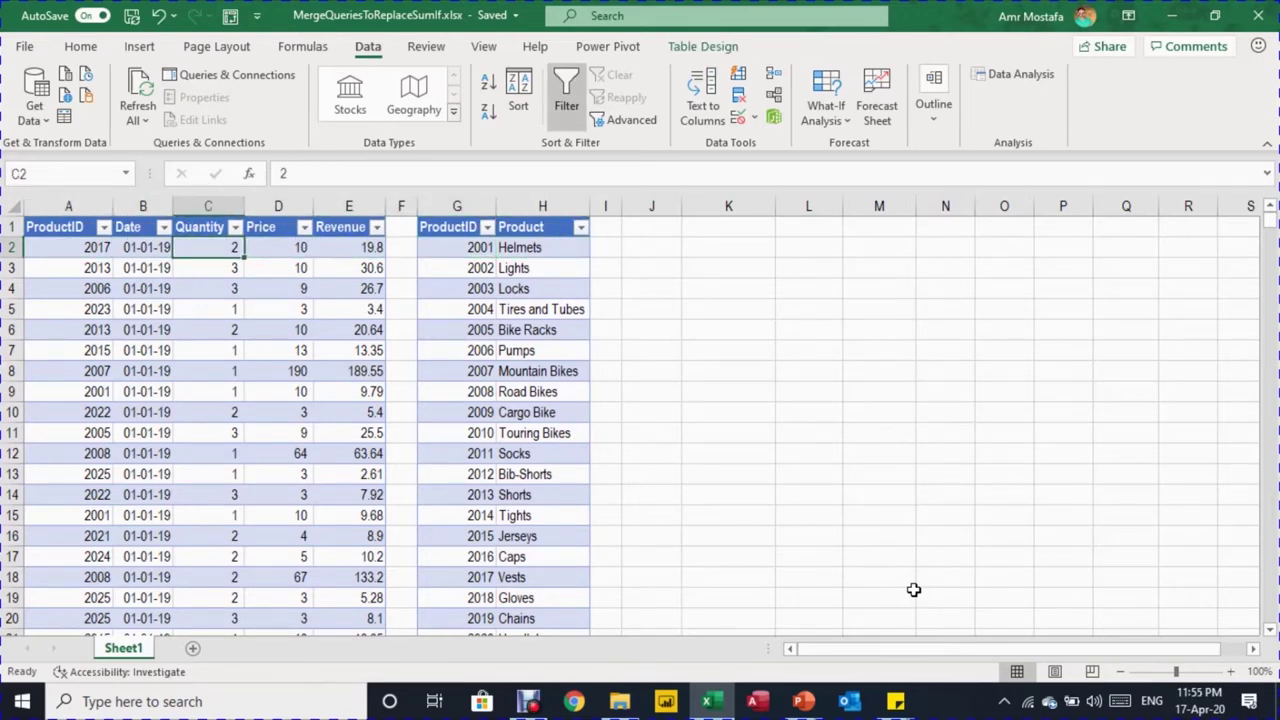
{"action": "key", "text": "Right"}
{"action": "key", "text": "Right"}
{"action": "key", "text": "Right"}
{"action": "key", "text": "Right"}
{"action": "key", "text": "Right"}
{"action": "key", "text": "Right"}
{"action": "key", "text": "Right"}
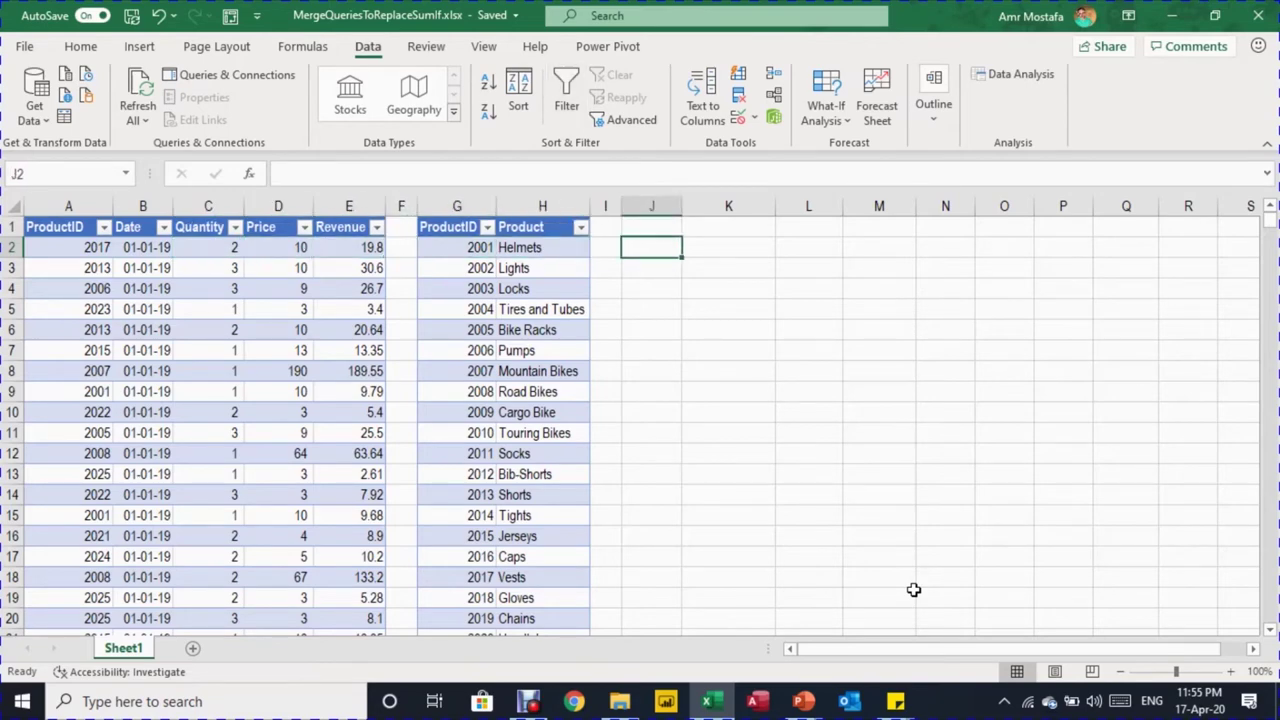
{"action": "key", "text": "Left"}
{"action": "key", "text": "Left"}
{"action": "key", "text": "ctrl+shift+Down"}
{"action": "key", "text": "Up"}
{"action": "key", "text": "Right"}
{"action": "key", "text": "Down"}
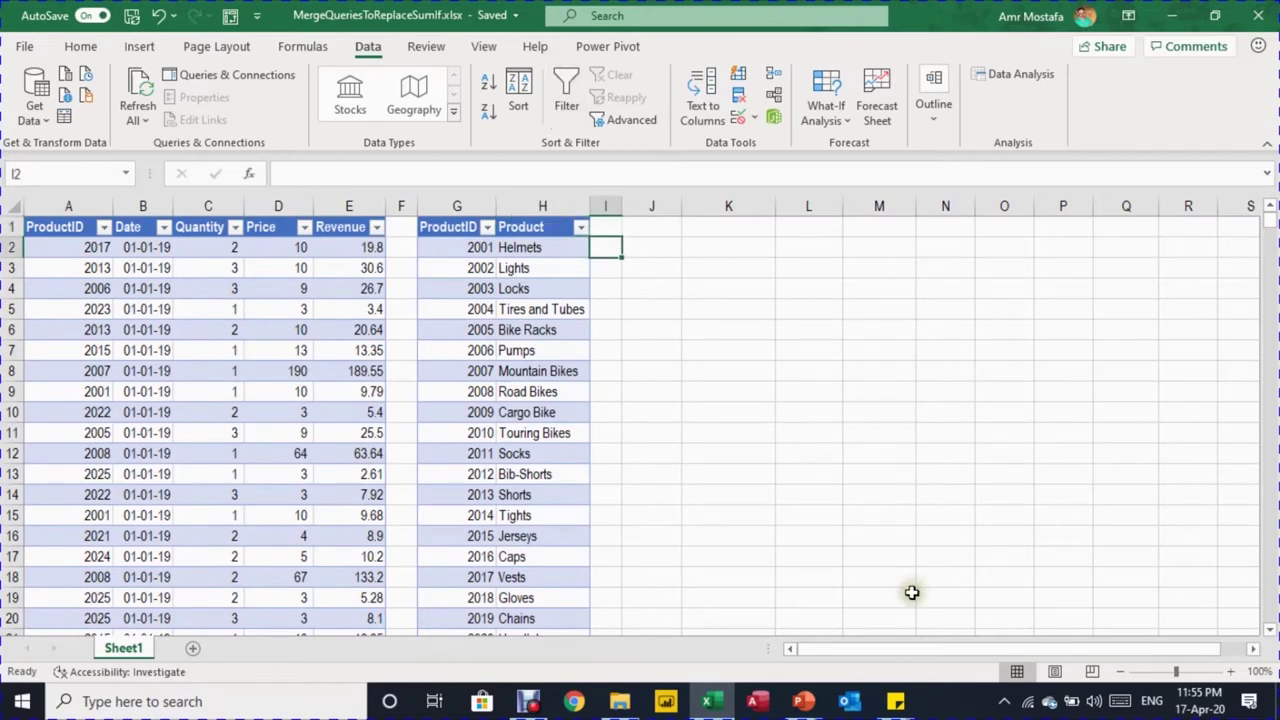
{"action": "key", "text": "Right"}
{"action": "key", "text": "Right"}
{"action": "key", "text": "Up"}
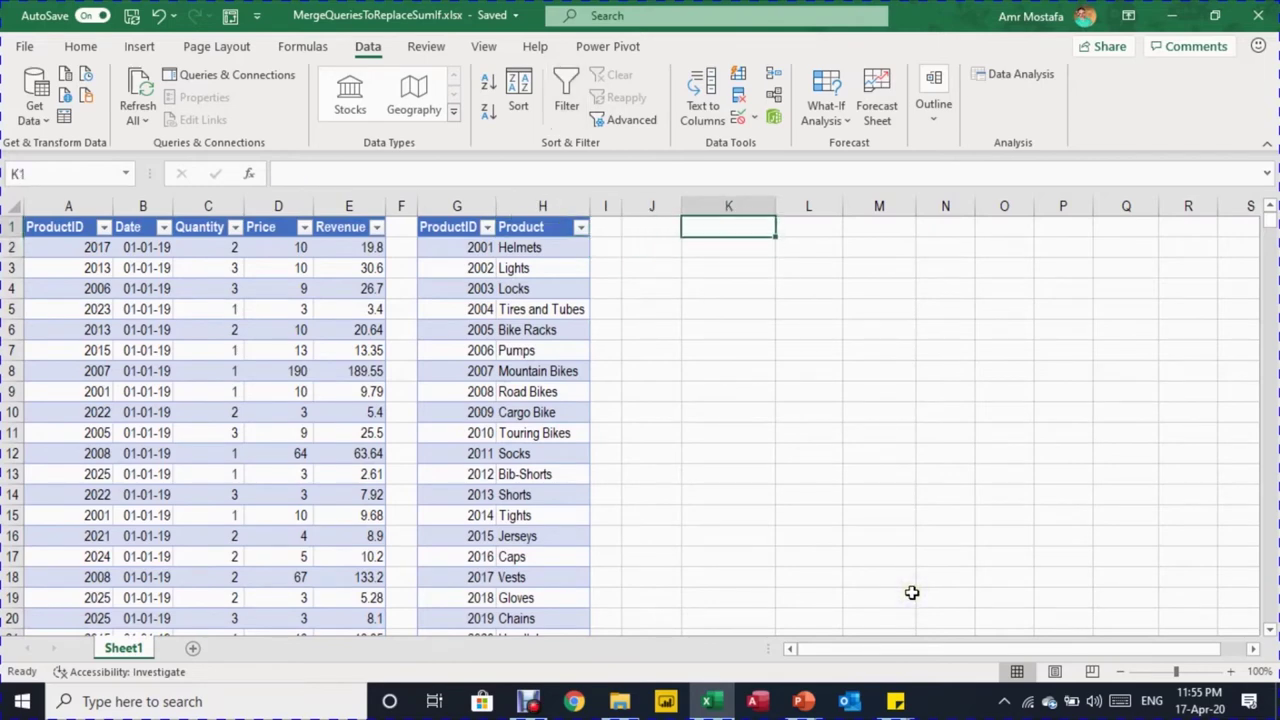
{"action": "key", "text": "Left"}
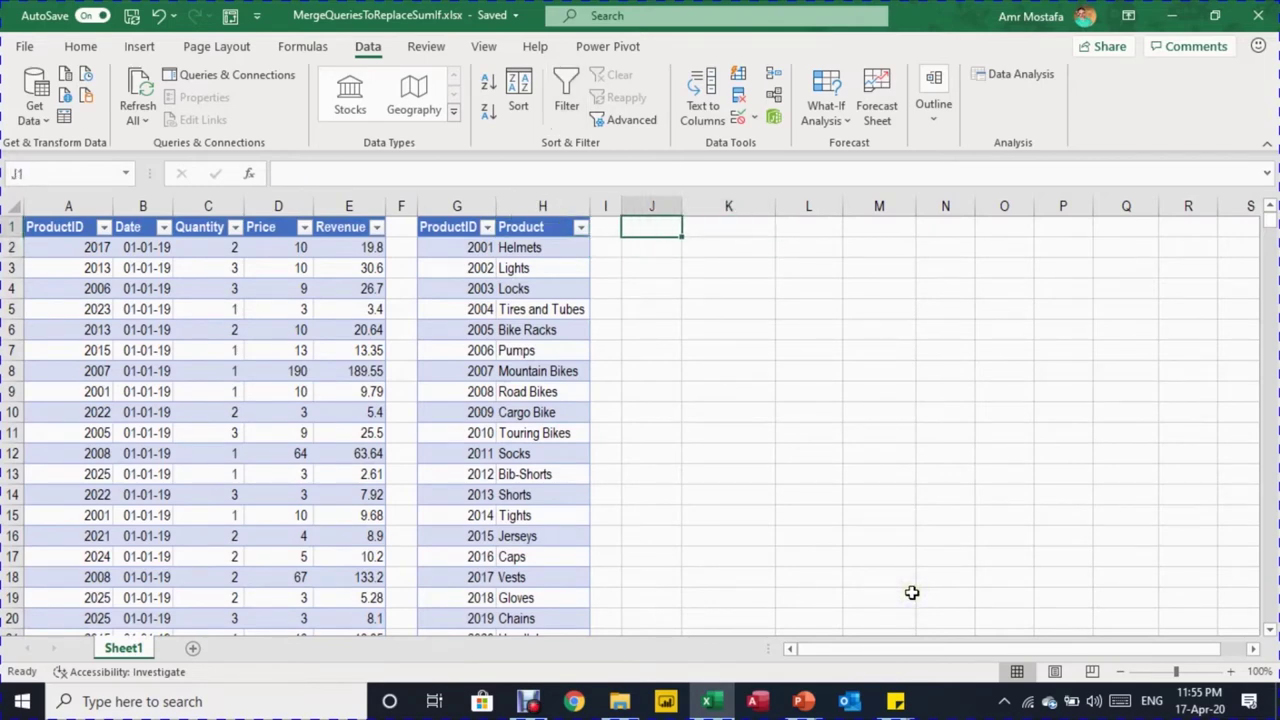
{"action": "key", "text": "Left"}
{"action": "key", "text": "Left"}
{"action": "key", "text": "Left"}
{"action": "key", "text": "Left"}
{"action": "key", "text": "Left"}
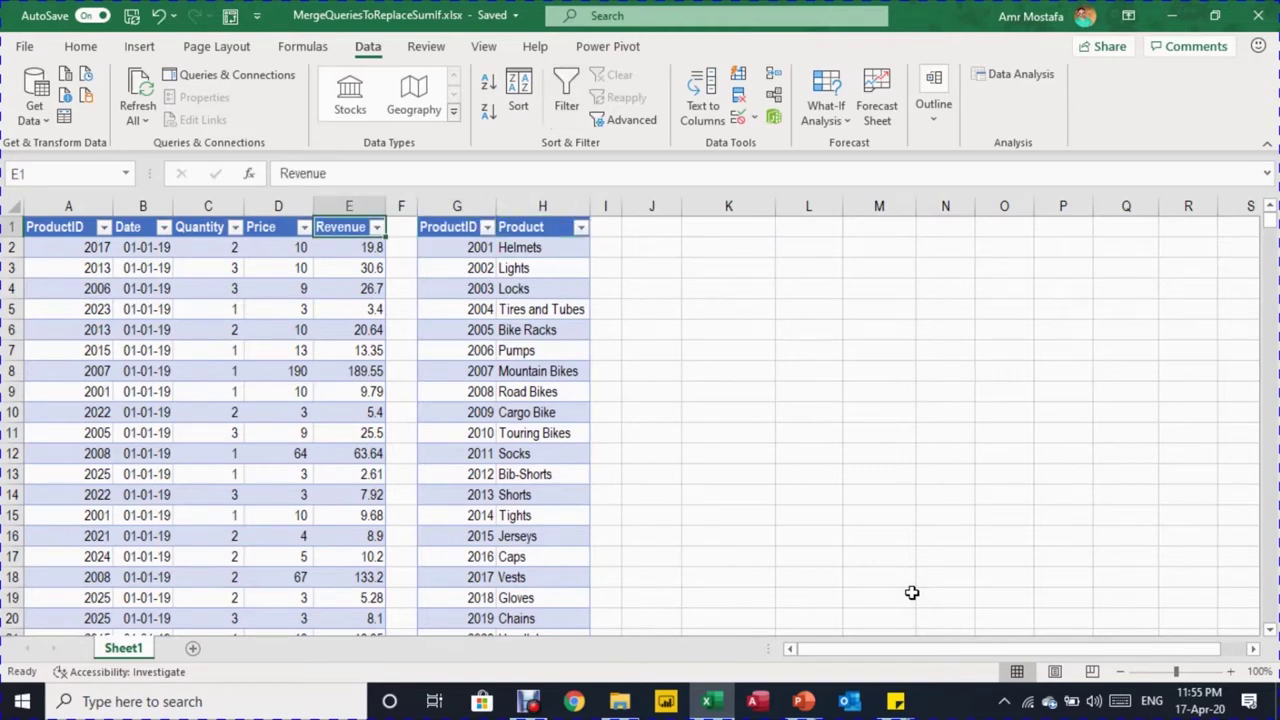
{"action": "key", "text": "Left"}
{"action": "key", "text": "Down"}
{"action": "key", "text": "Down"}
{"action": "key", "text": "Left"}
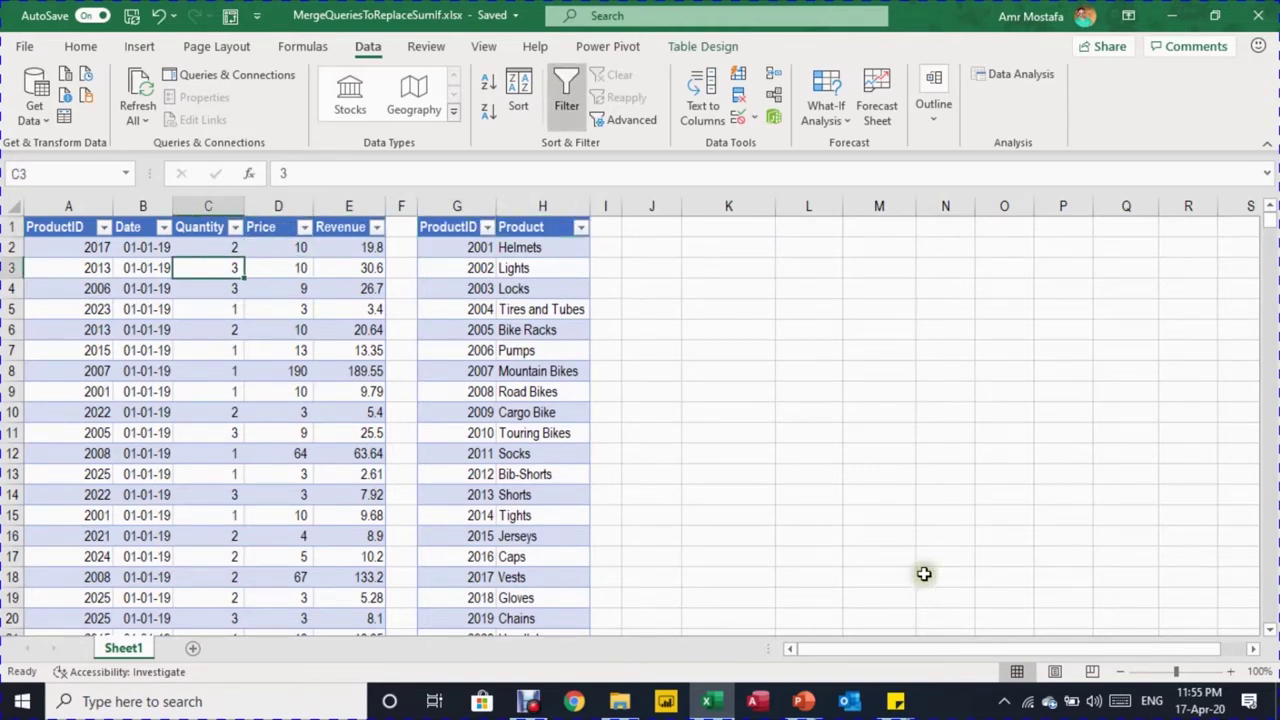
Check the table names assigned to the sales table and the product table
{"action": "left_click", "coordinate": [685, 46]}
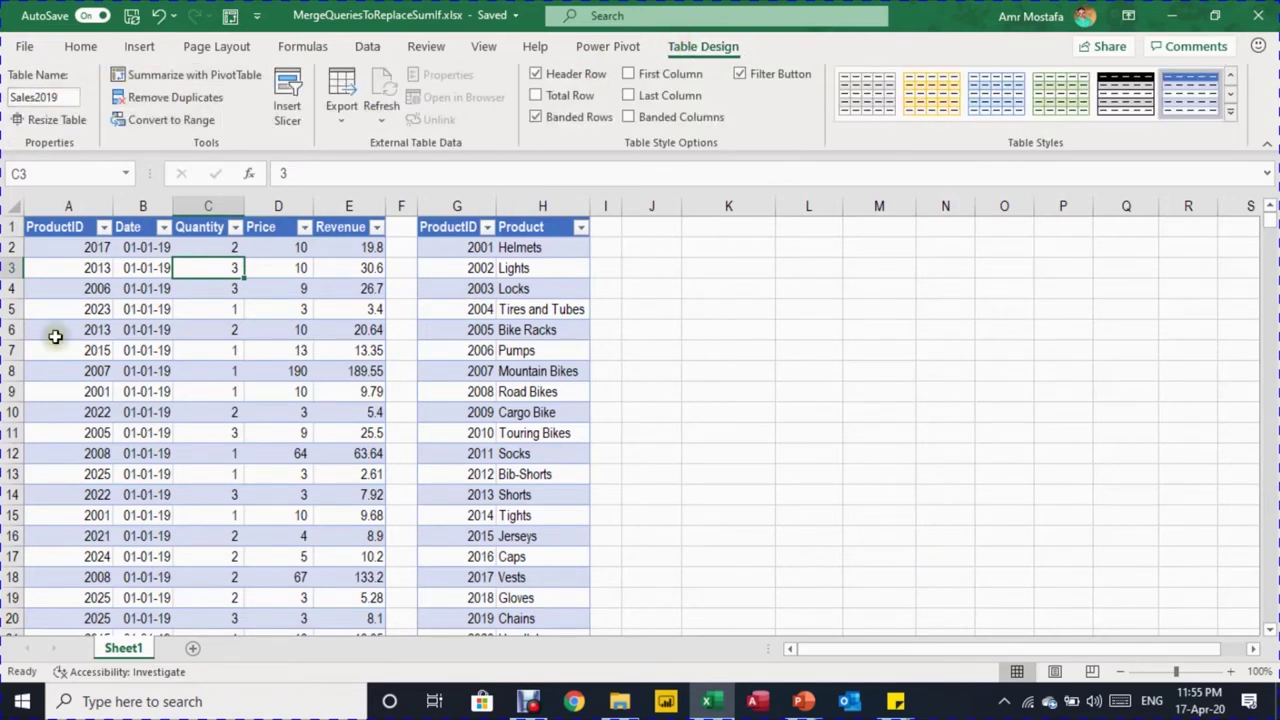
{"action": "left_click", "coordinate": [463, 289]}
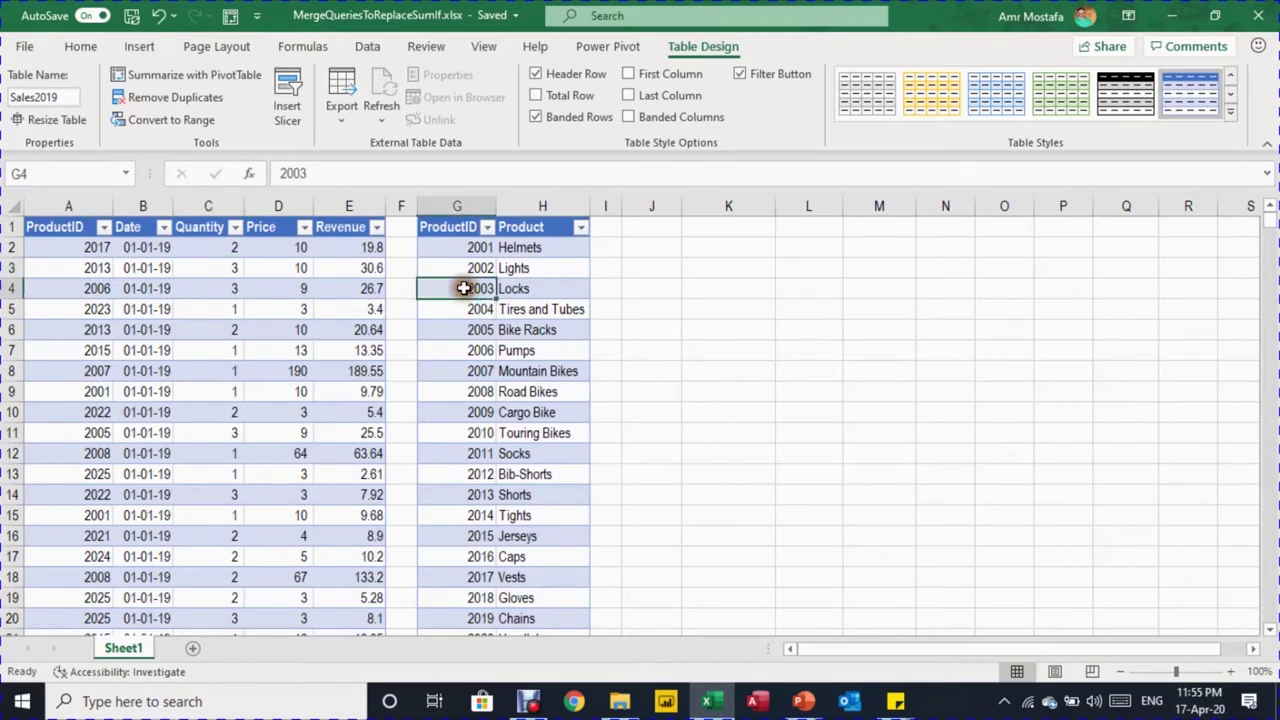
{"action": "left_click", "coordinate": [127, 312]}
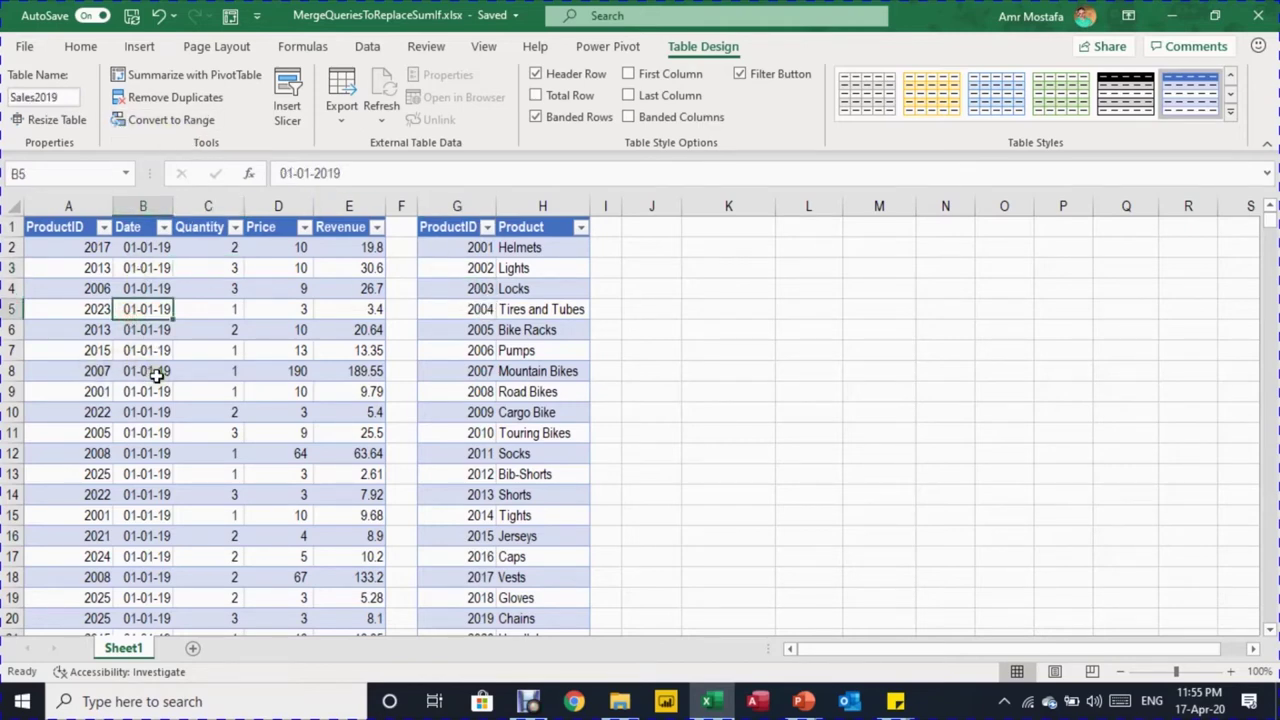
Load the Sales2019 table into Power Query and inspect its Source and Changed Type steps
{"action": "left_click", "coordinate": [368, 50]}
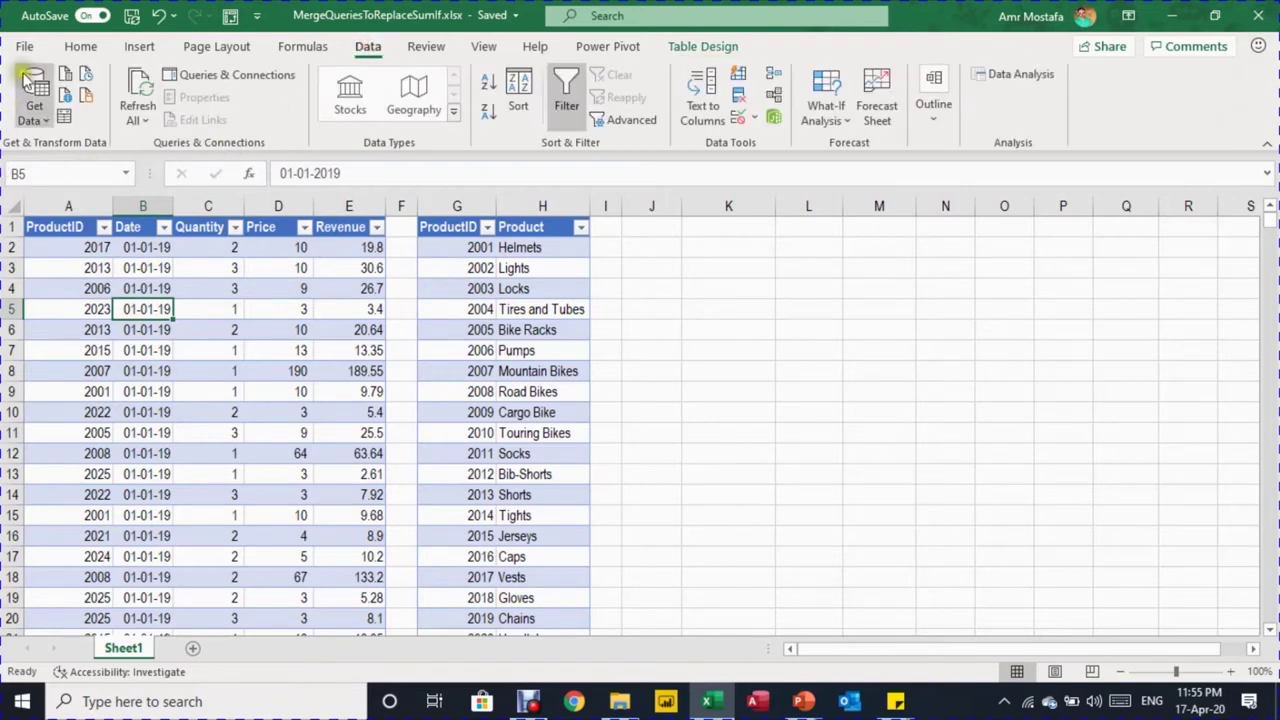
{"action": "left_click", "coordinate": [64, 118]}
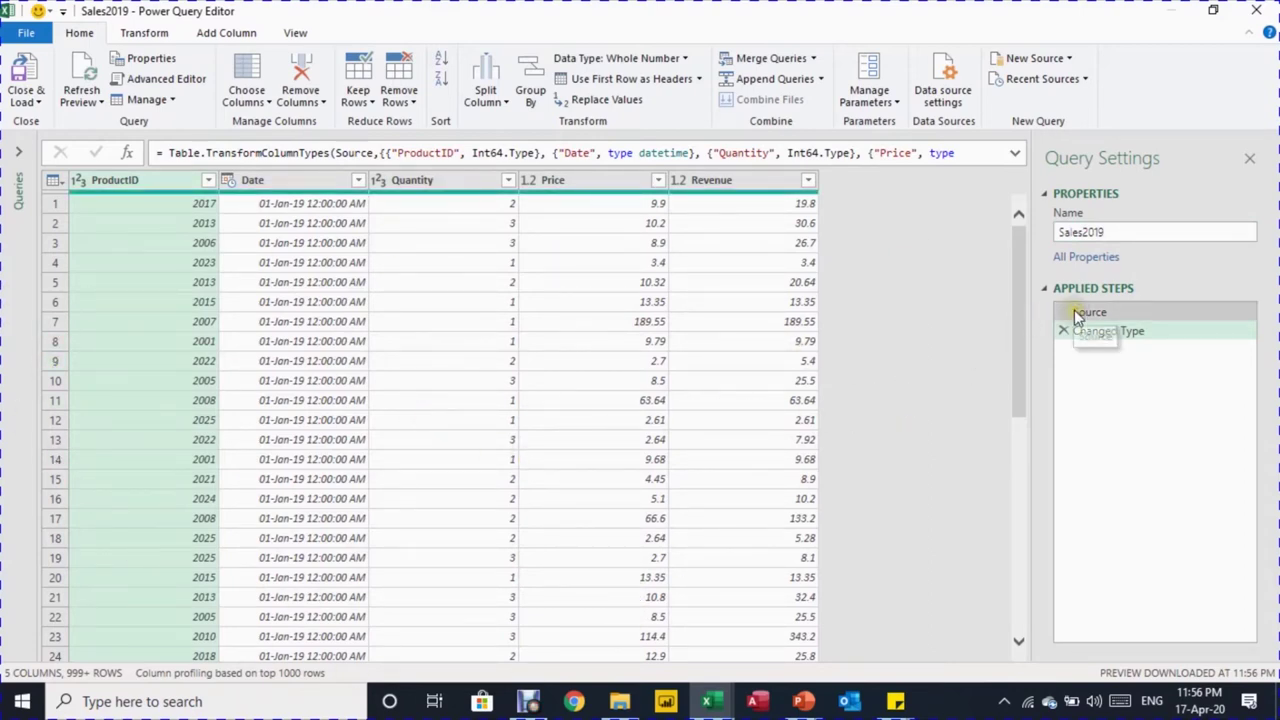
{"action": "left_click", "coordinate": [1122, 318]}
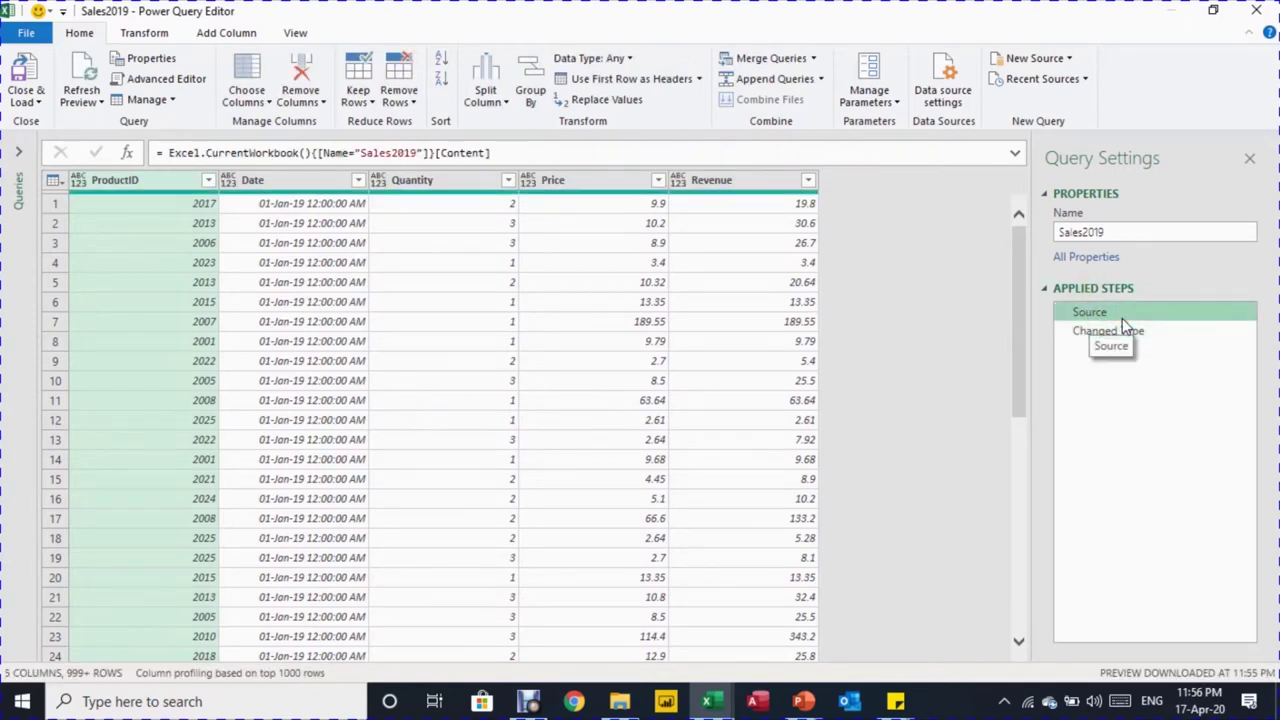
{"action": "left_click", "coordinate": [1116, 333]}
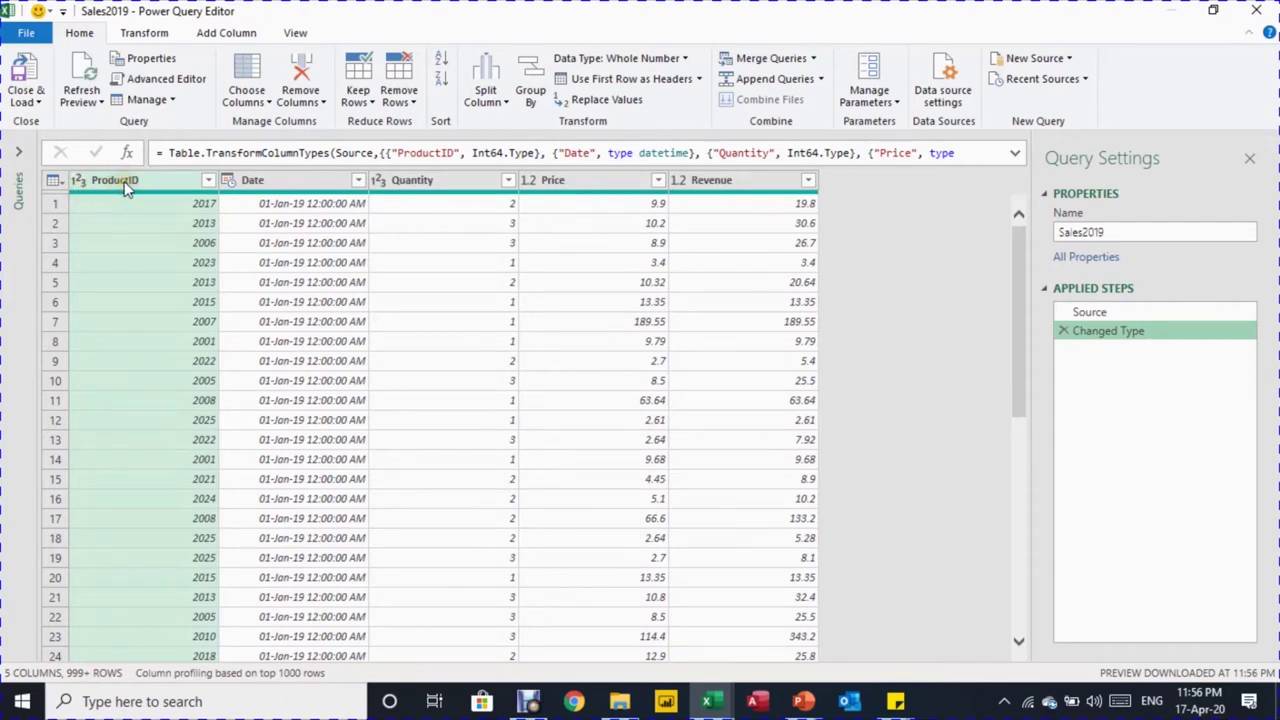
Change the Date column's data type to Date, replacing the current type conversion
{"action": "left_click", "coordinate": [227, 182]}
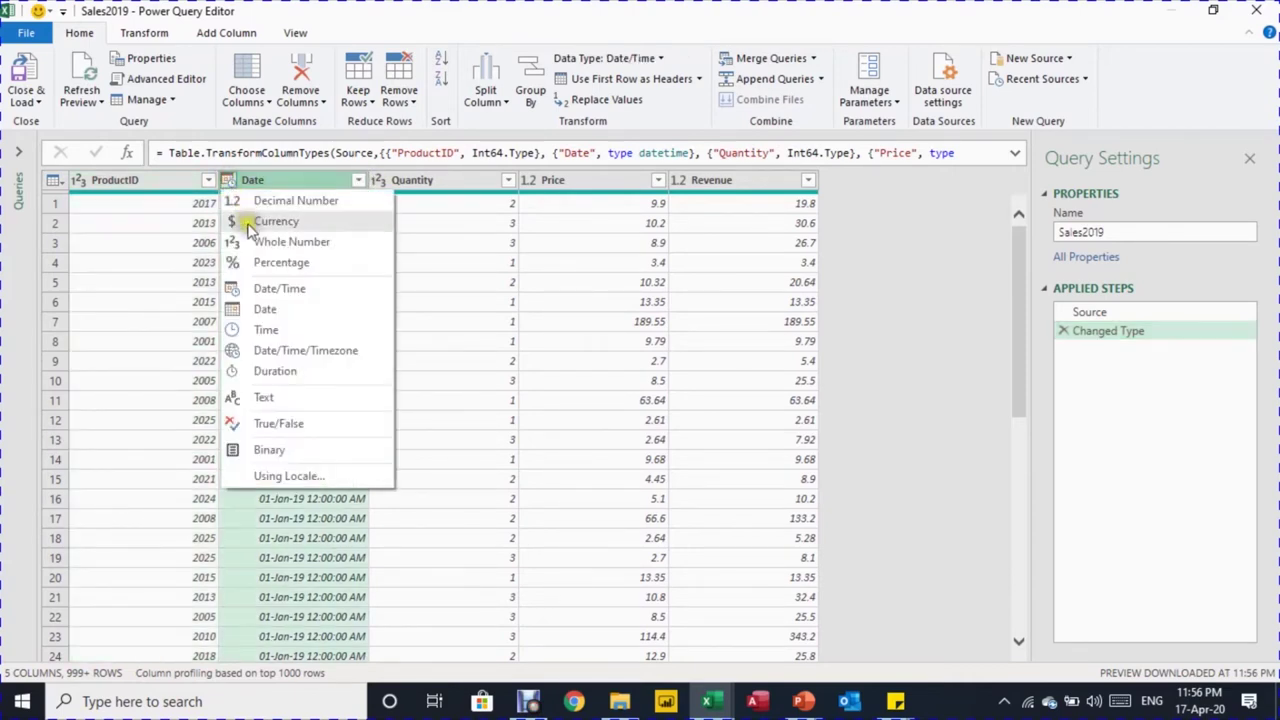
{"action": "left_click", "coordinate": [265, 312]}
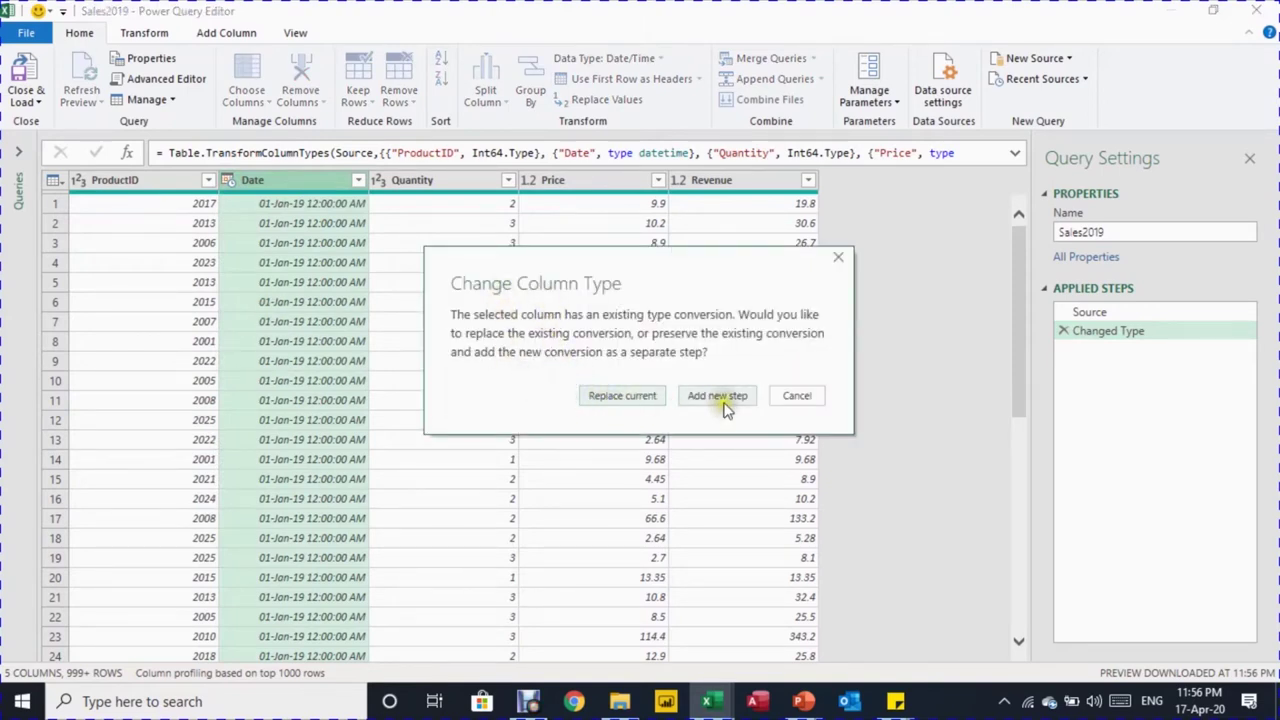
{"action": "left_click", "coordinate": [601, 396]}
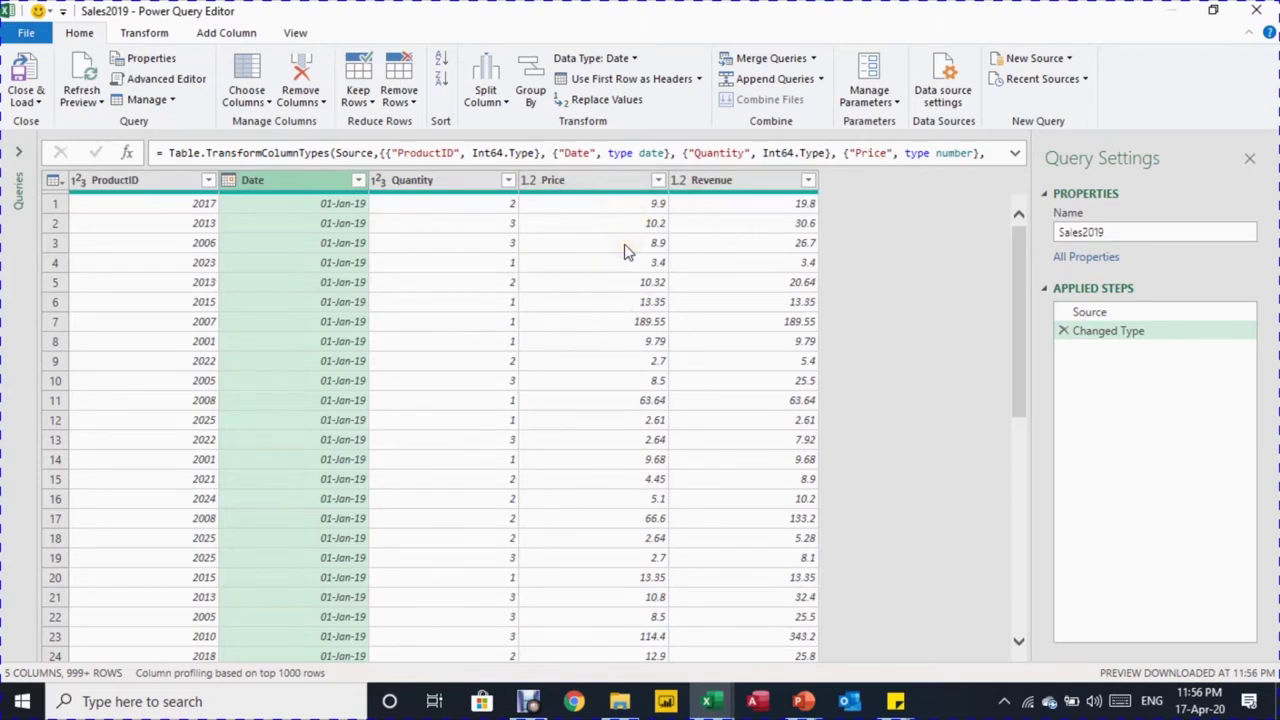
Close the query editor and load the Sales2019 query to the workbook as a connection only
{"action": "left_click", "coordinate": [30, 104]}
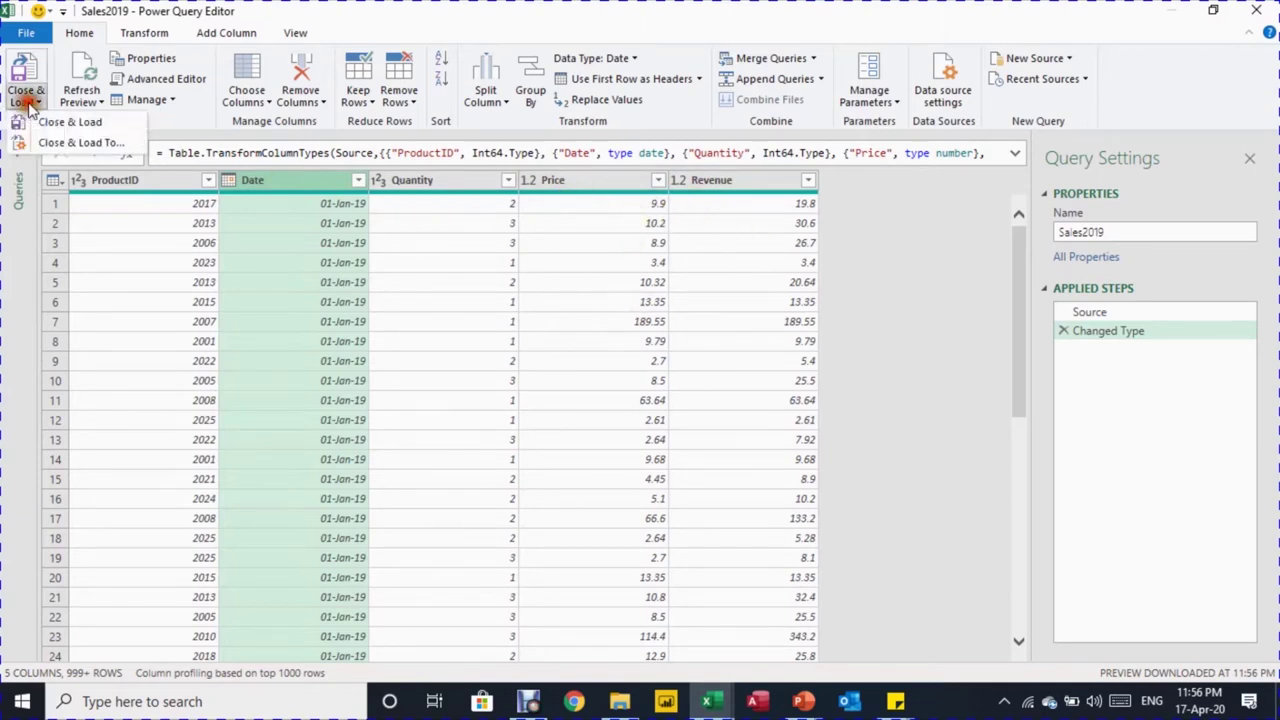
{"action": "left_click", "coordinate": [42, 141]}
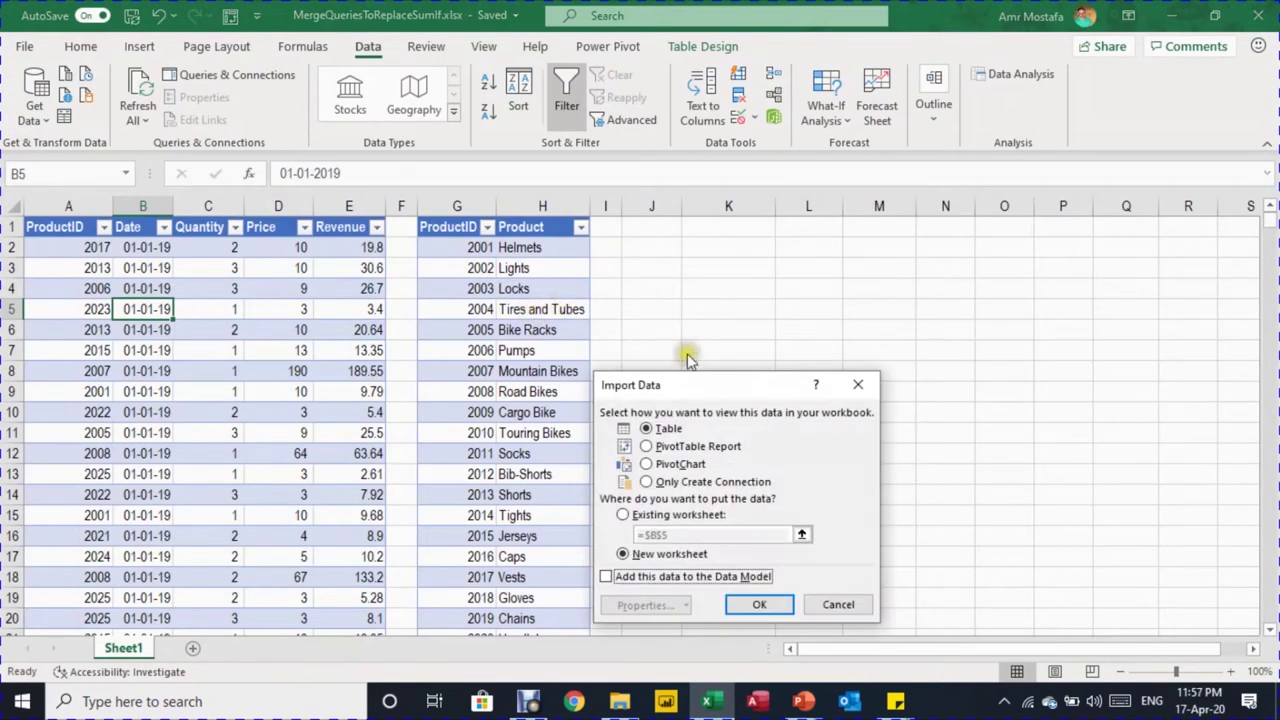
{"action": "left_click_drag", "start_coordinate": [713, 386], "coordinate": [755, 283]}
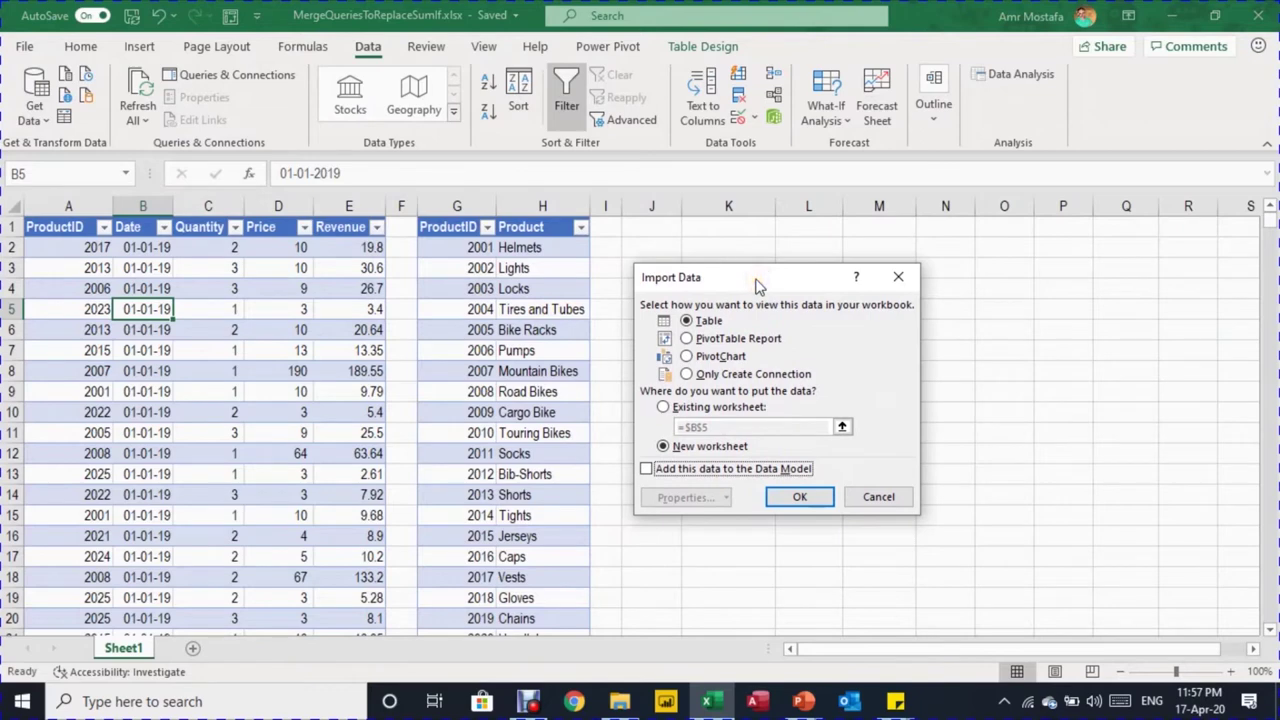
{"action": "left_click", "coordinate": [728, 376]}
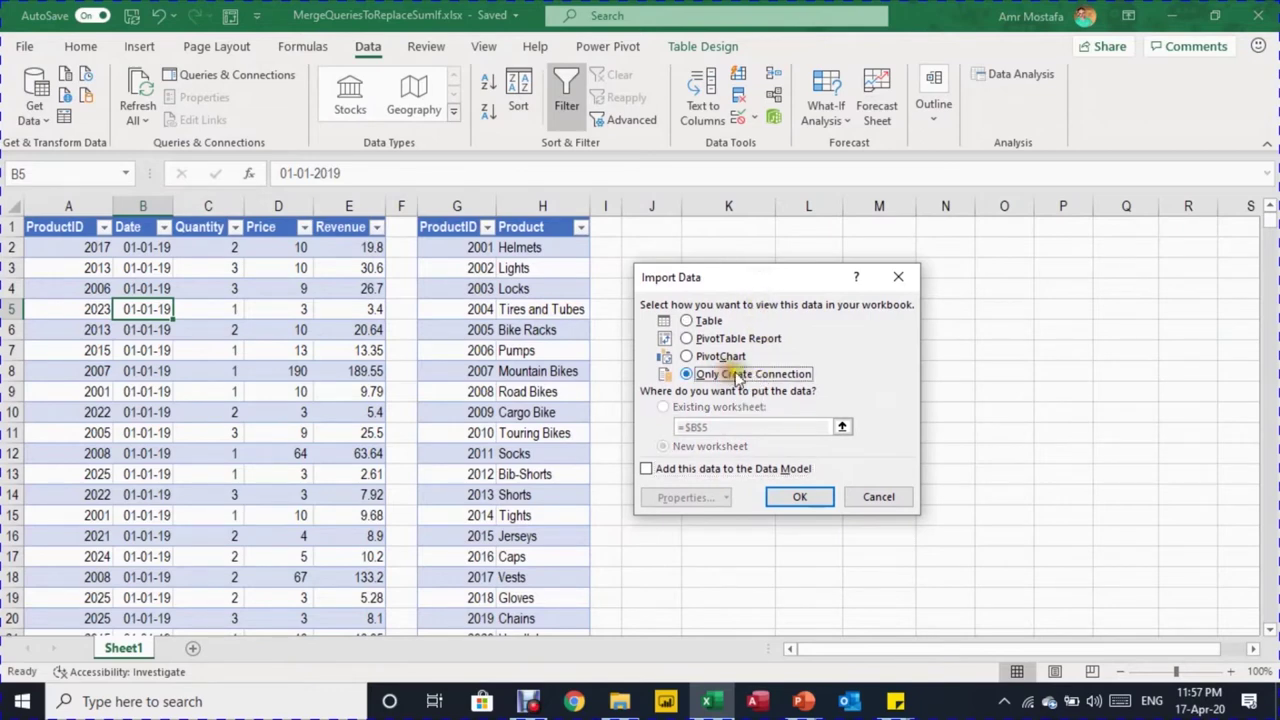
{"action": "left_click", "coordinate": [800, 496]}
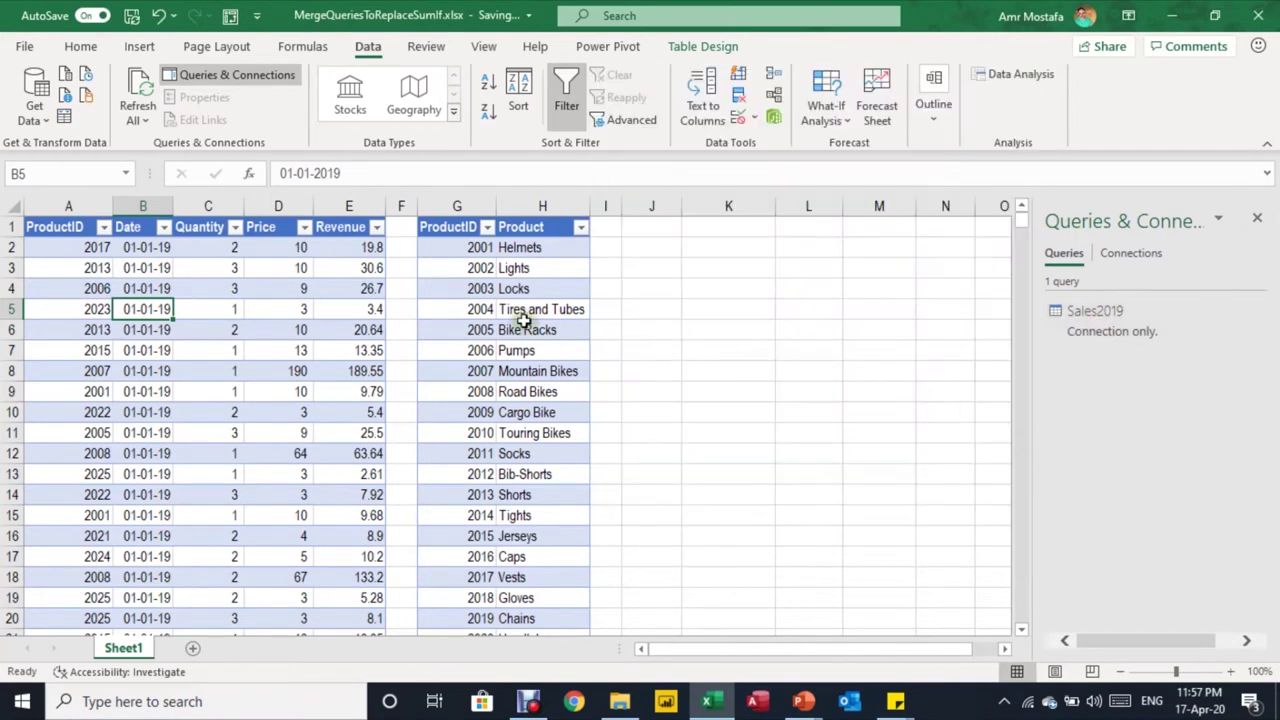
Load the Products table into Power Query and load the query back to the workbook as a connection only
{"action": "left_click", "coordinate": [479, 272]}
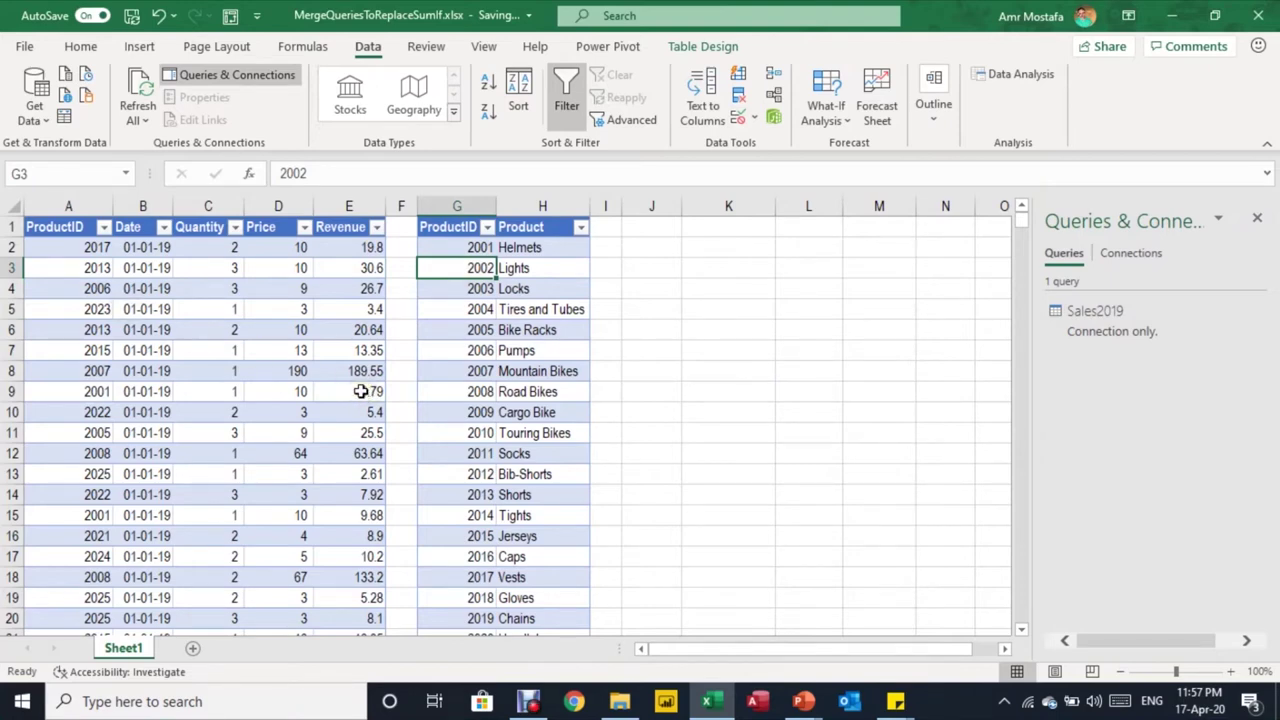
{"action": "key", "text": "alt"}
{"action": "key", "text": "alt"}
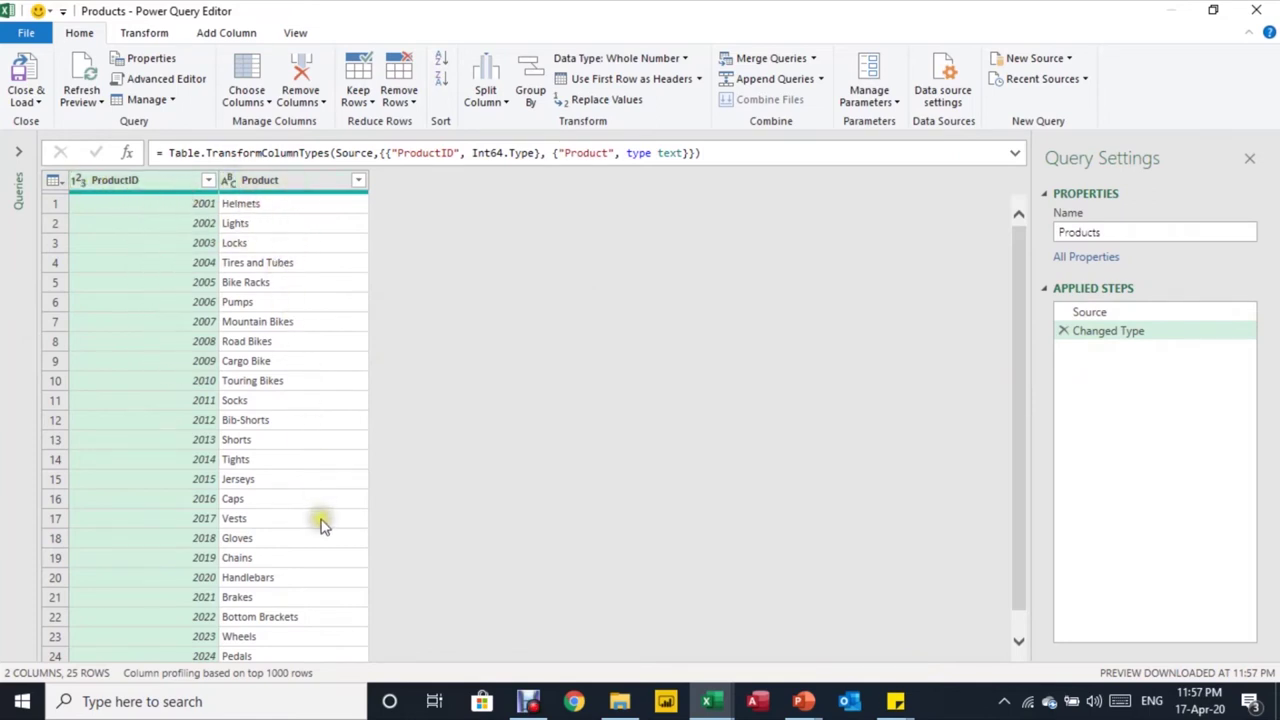
{"action": "left_click", "coordinate": [24, 100]}
{"action": "left_click", "coordinate": [60, 148]}
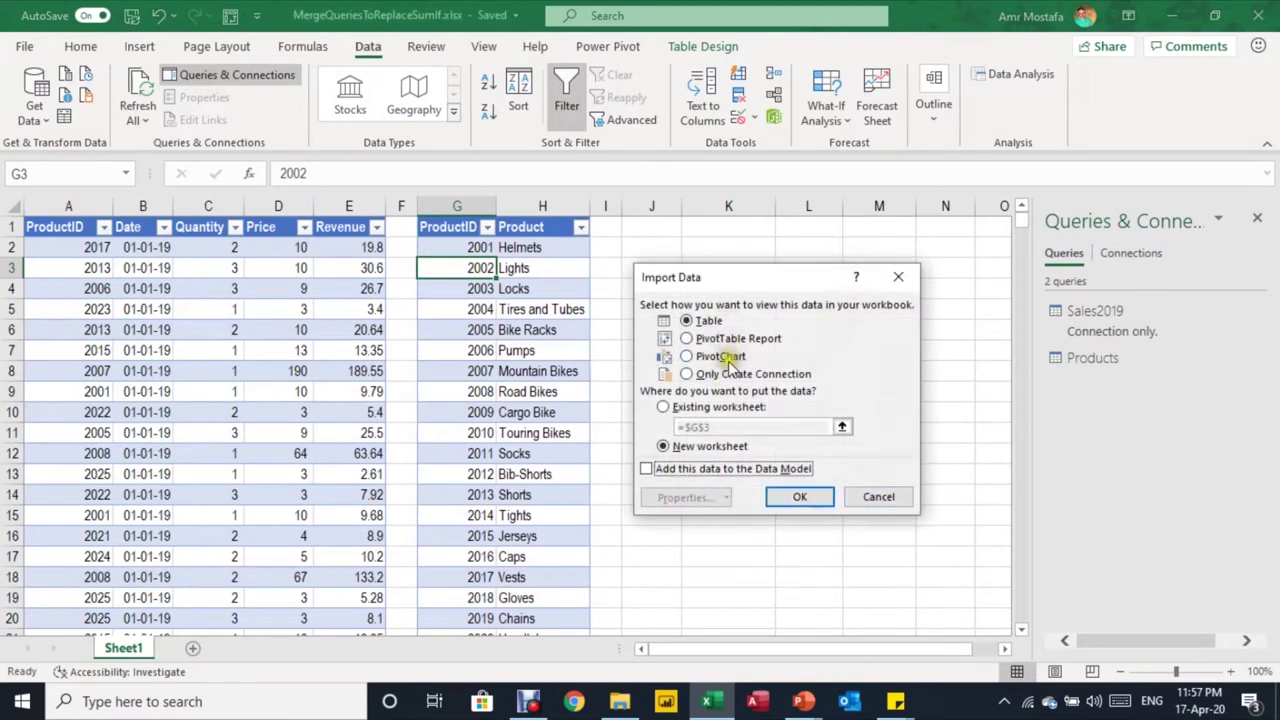
{"action": "left_click", "coordinate": [688, 374]}
{"action": "left_click", "coordinate": [820, 497]}
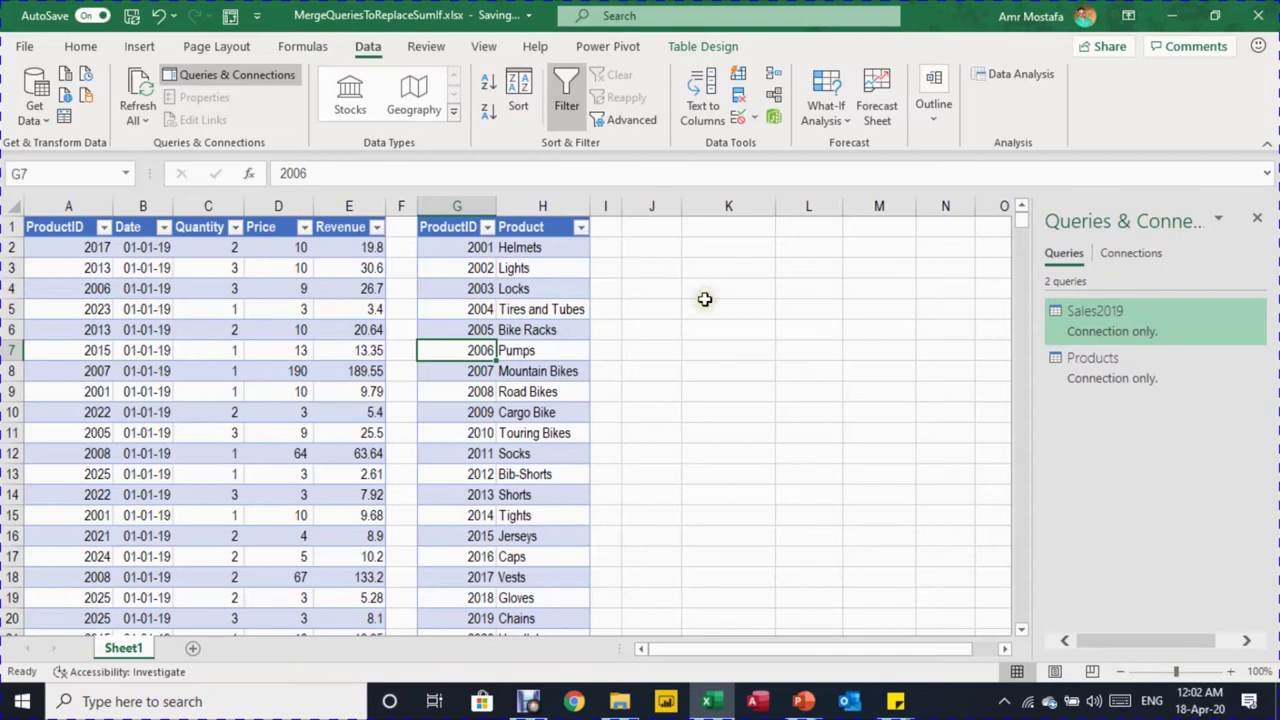
Preview the Sales2019 connection's contents and check the Products connection in the list of workbook queries
{"action": "left_click", "coordinate": [1105, 330]}
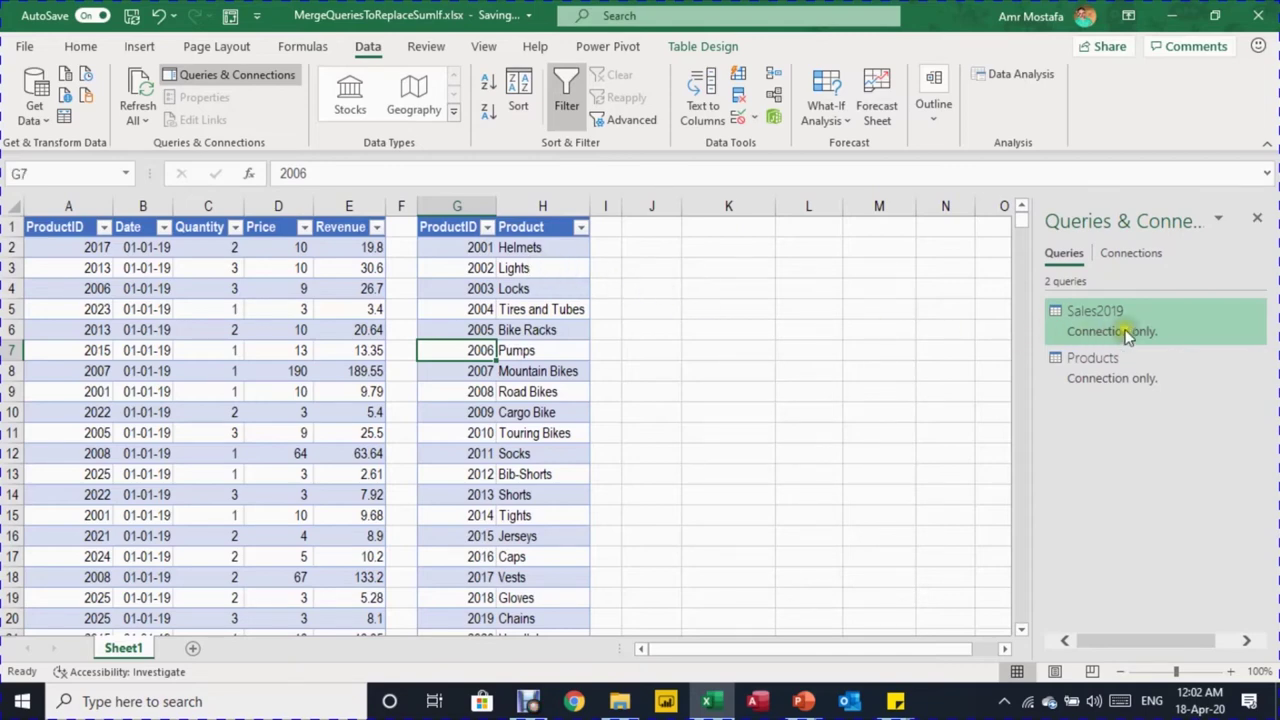
{"action": "left_click", "coordinate": [1118, 329]}
{"action": "mouse_move", "coordinate": [1113, 324]}
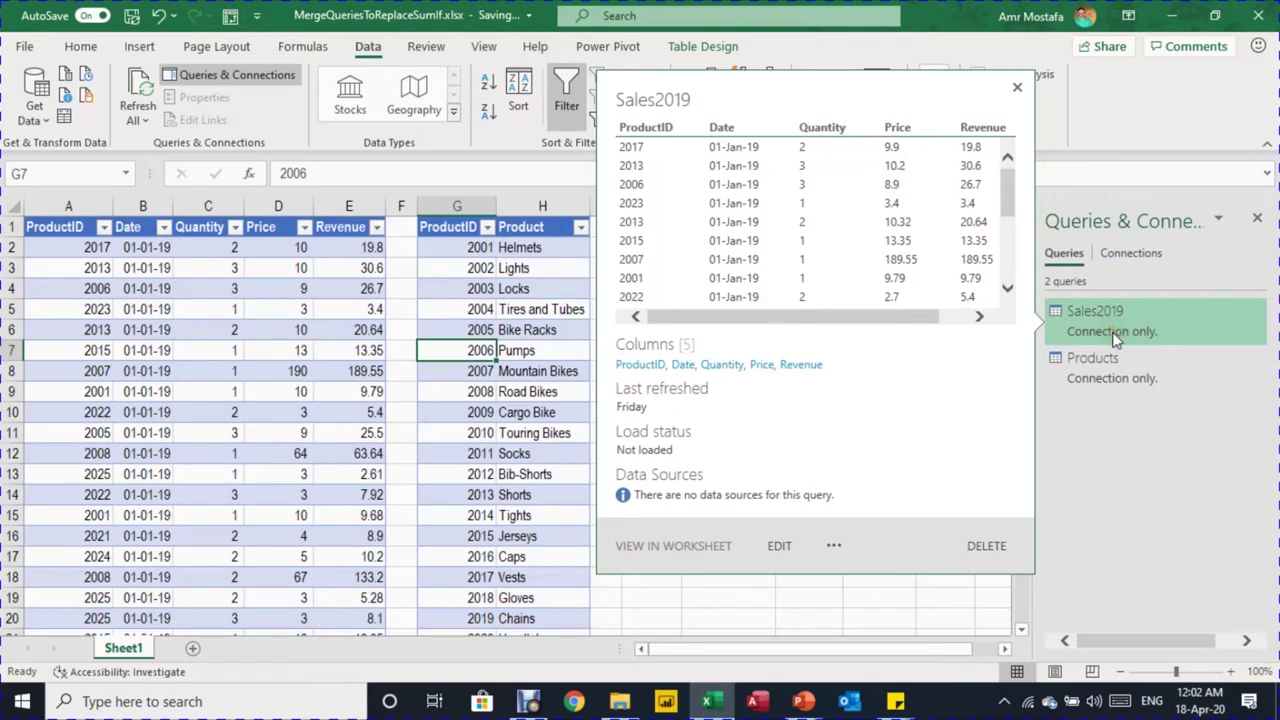
{"action": "left_click", "coordinate": [1118, 376]}
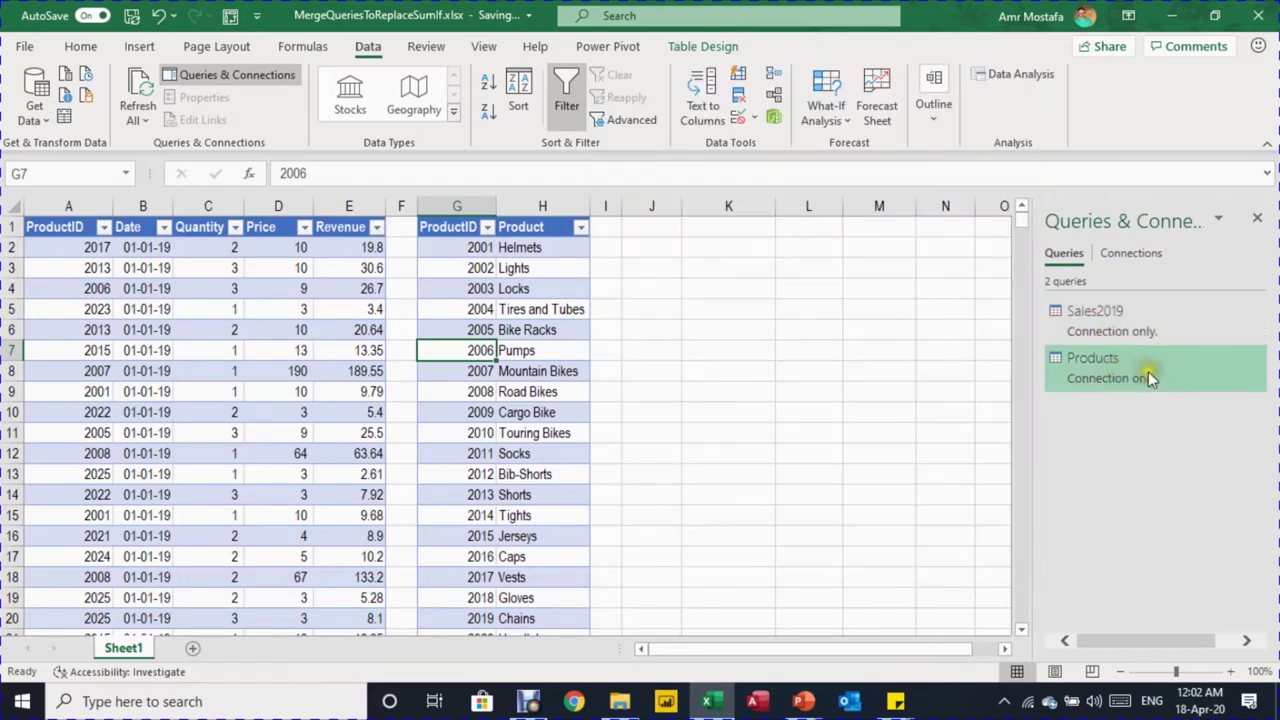
{"action": "left_click_drag", "start_coordinate": [1148, 384], "coordinate": [1122, 371]}
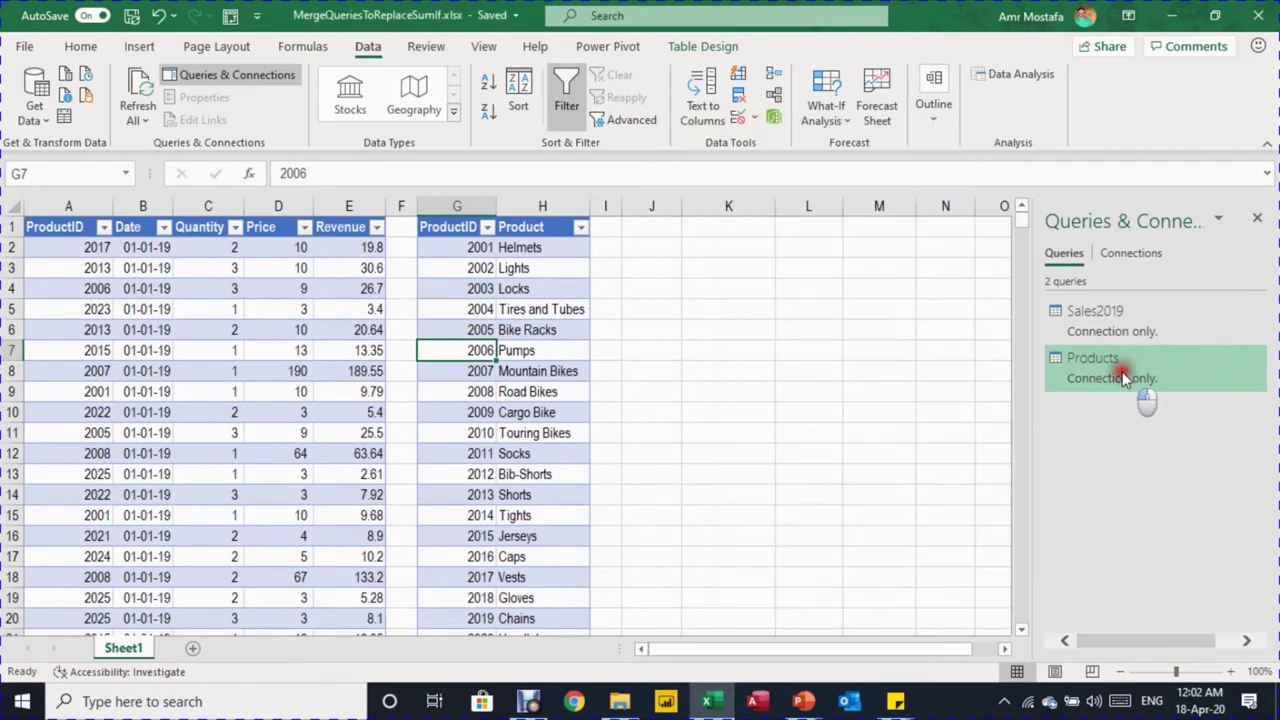
Open the Products query for editing in Power Query and look through its product rows
{"action": "double_click", "coordinate": [1122, 375]}
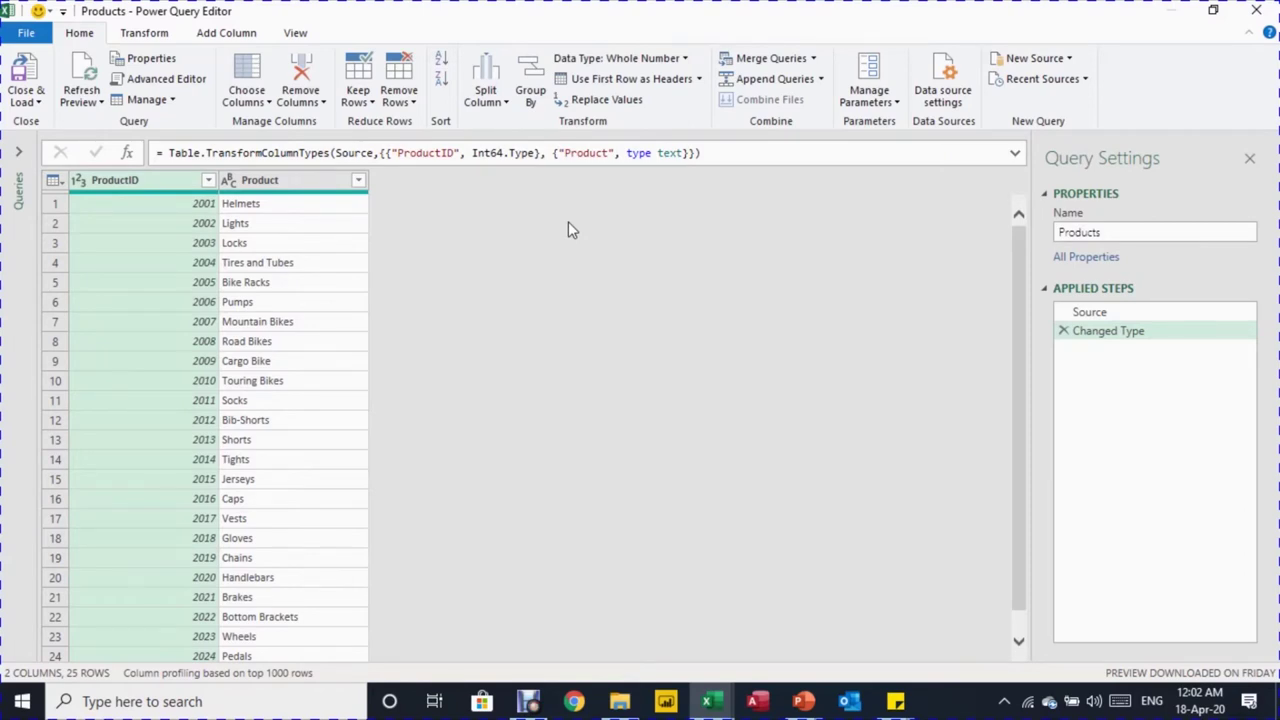
{"action": "scroll", "coordinate": [329, 356], "scroll_direction": "down", "scroll_amount": 1}
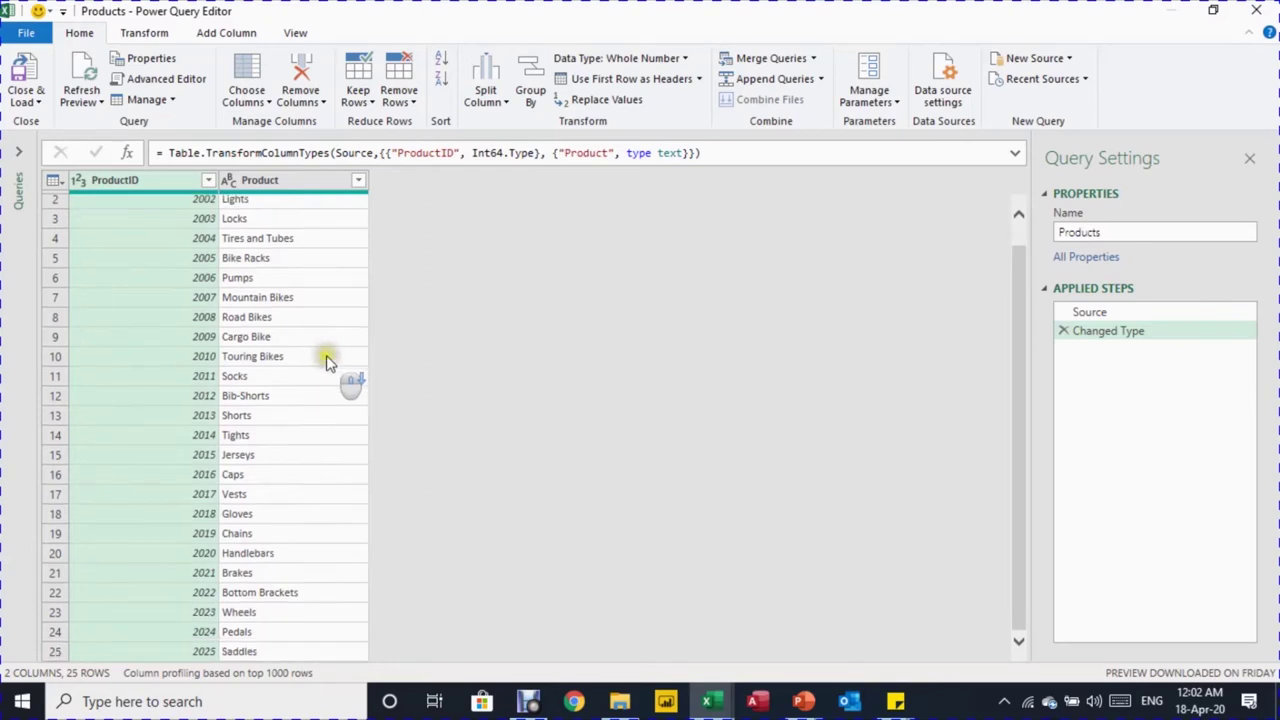
{"action": "scroll", "coordinate": [330, 362], "scroll_direction": "up", "scroll_amount": 1}
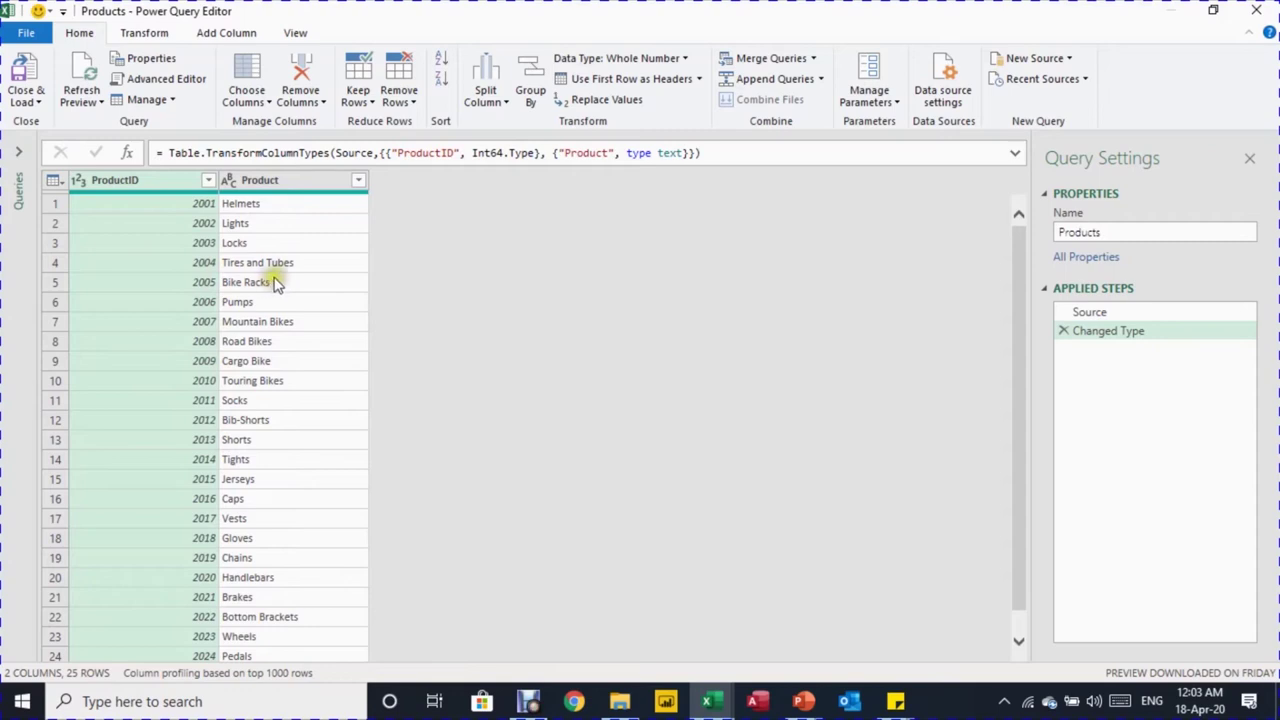
Set up a merge of the Products query with Sales2019, matching both tables on the ProductID column
{"action": "left_click", "coordinate": [770, 58]}
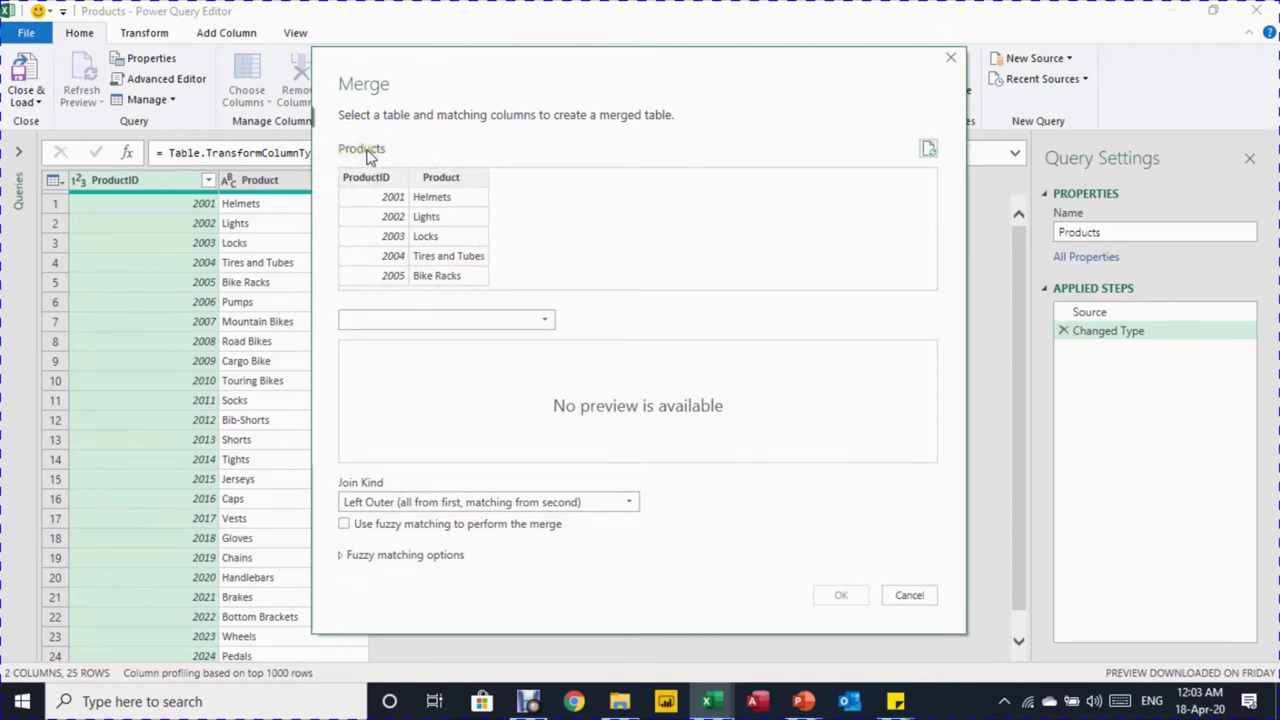
{"action": "left_click", "coordinate": [528, 322]}
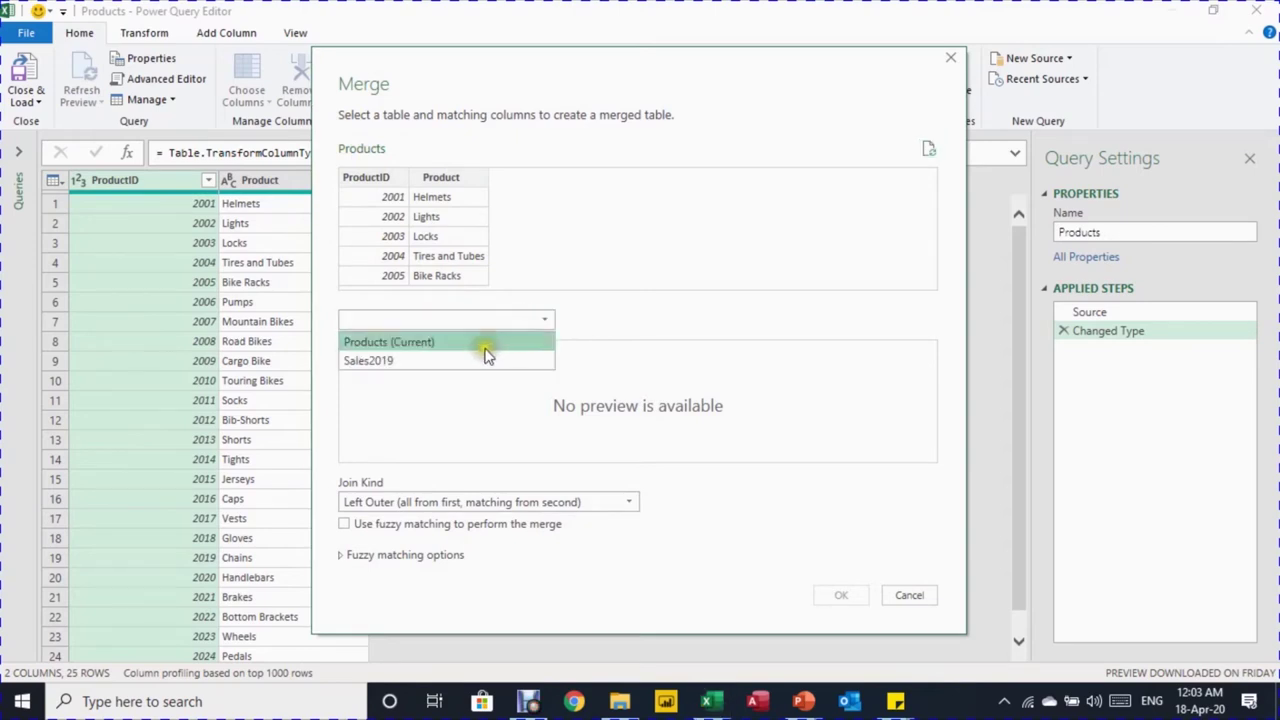
{"action": "left_click", "coordinate": [478, 360]}
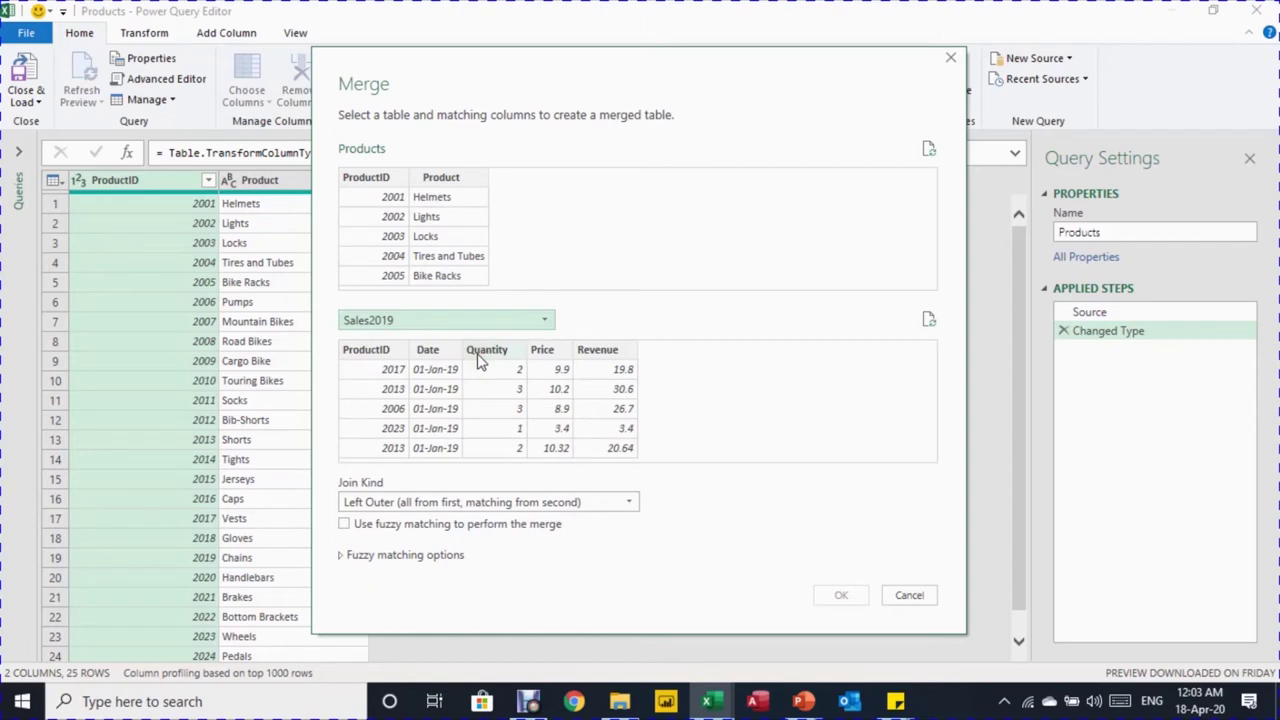
{"action": "left_click", "coordinate": [508, 229]}
{"action": "left_click", "coordinate": [371, 177]}
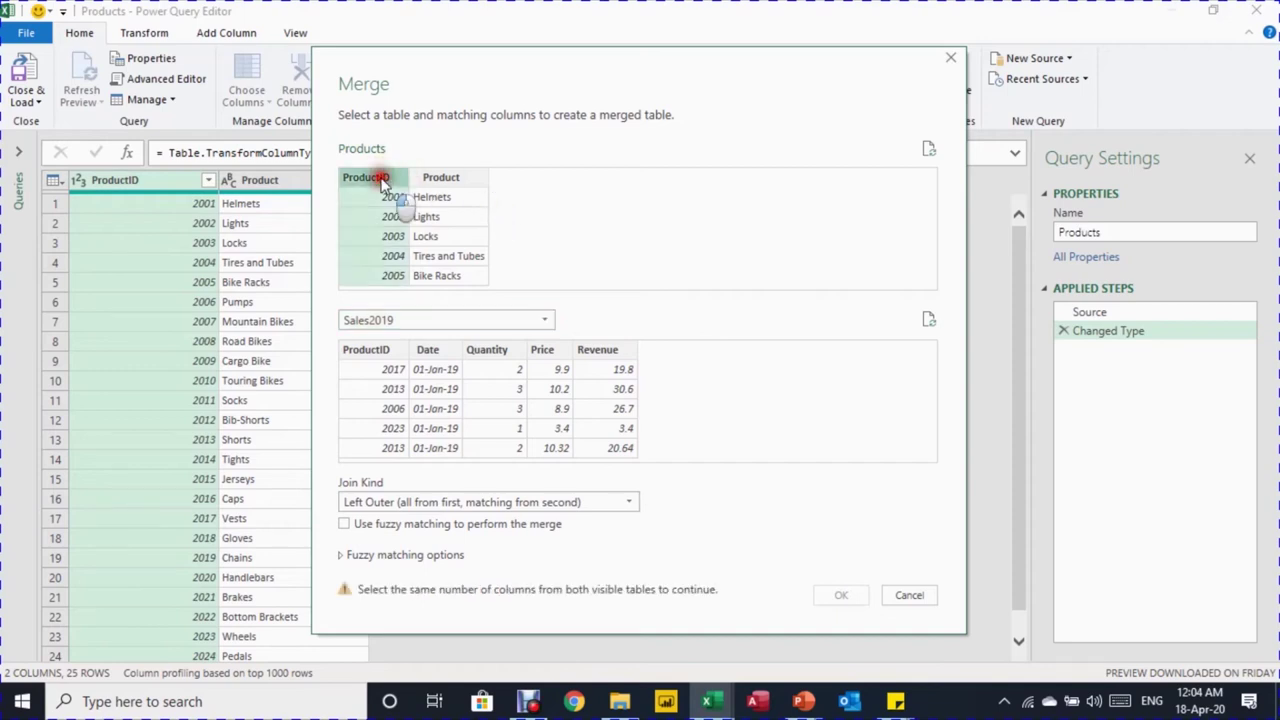
{"action": "left_click", "coordinate": [389, 347]}
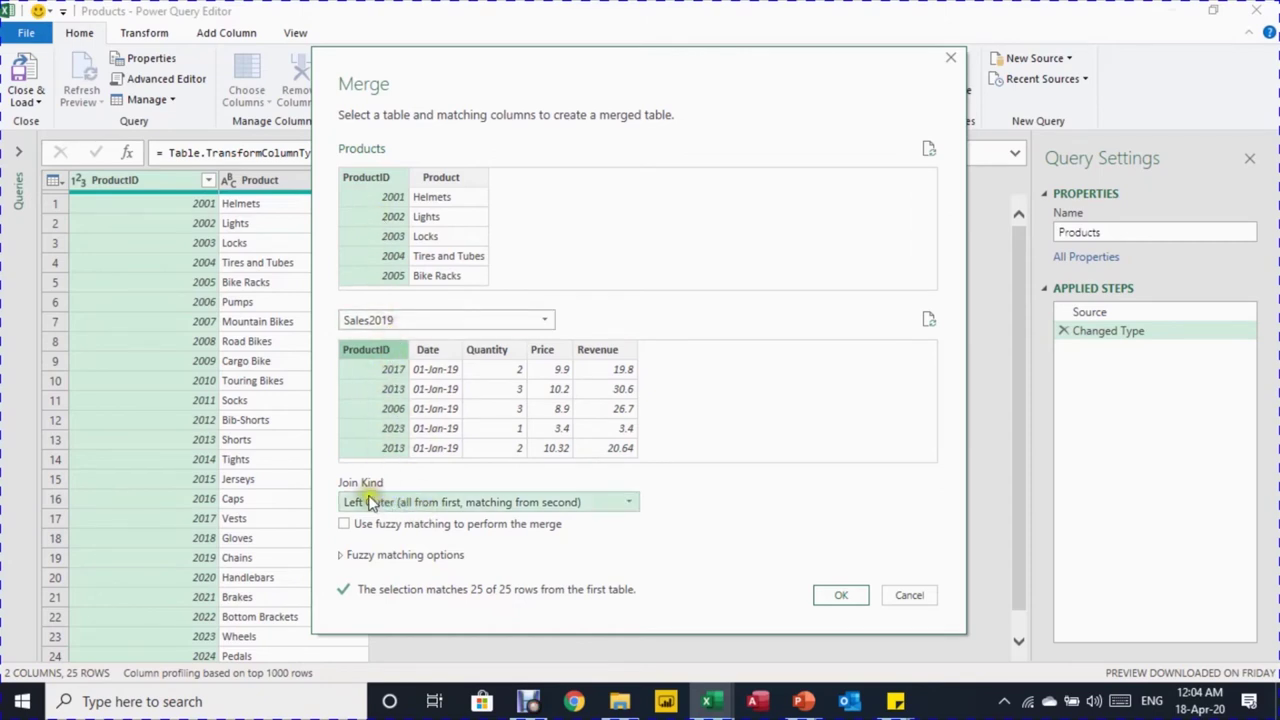
Review the available join kinds, keep Left Outer (all from first, matching from second), and complete the merge
{"action": "left_click", "coordinate": [524, 504]}
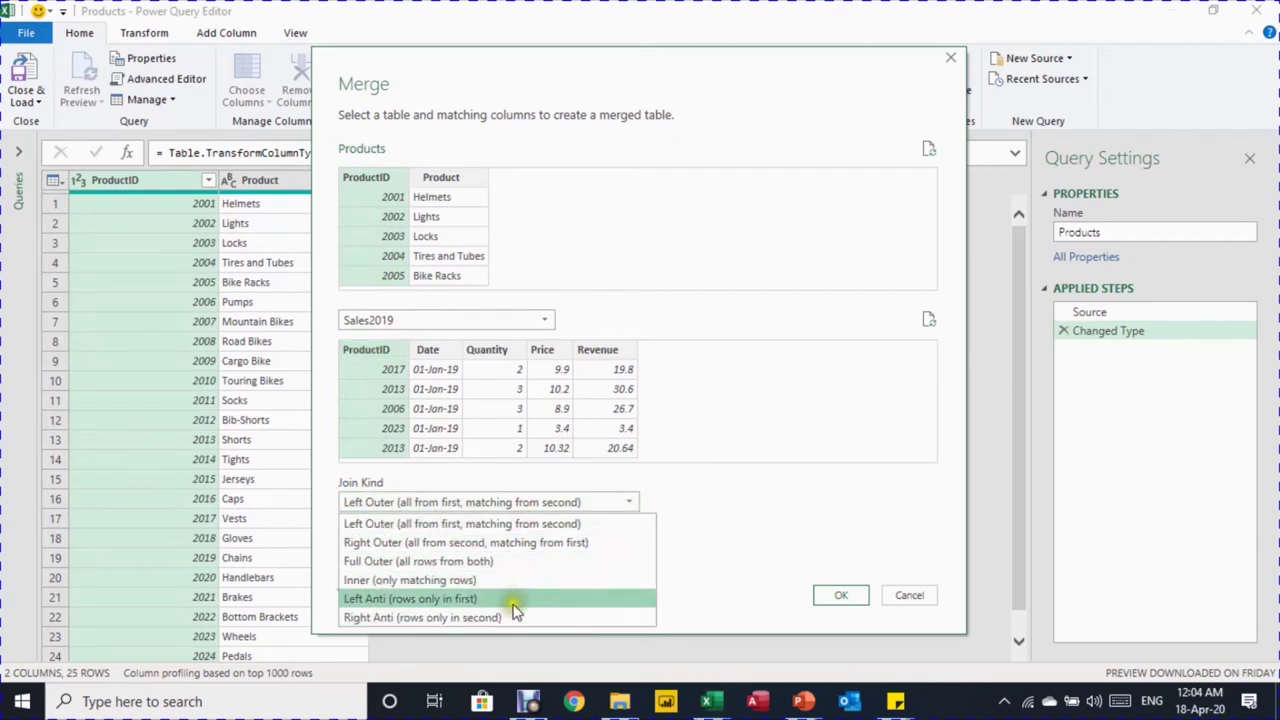
{"action": "left_click", "coordinate": [498, 527]}
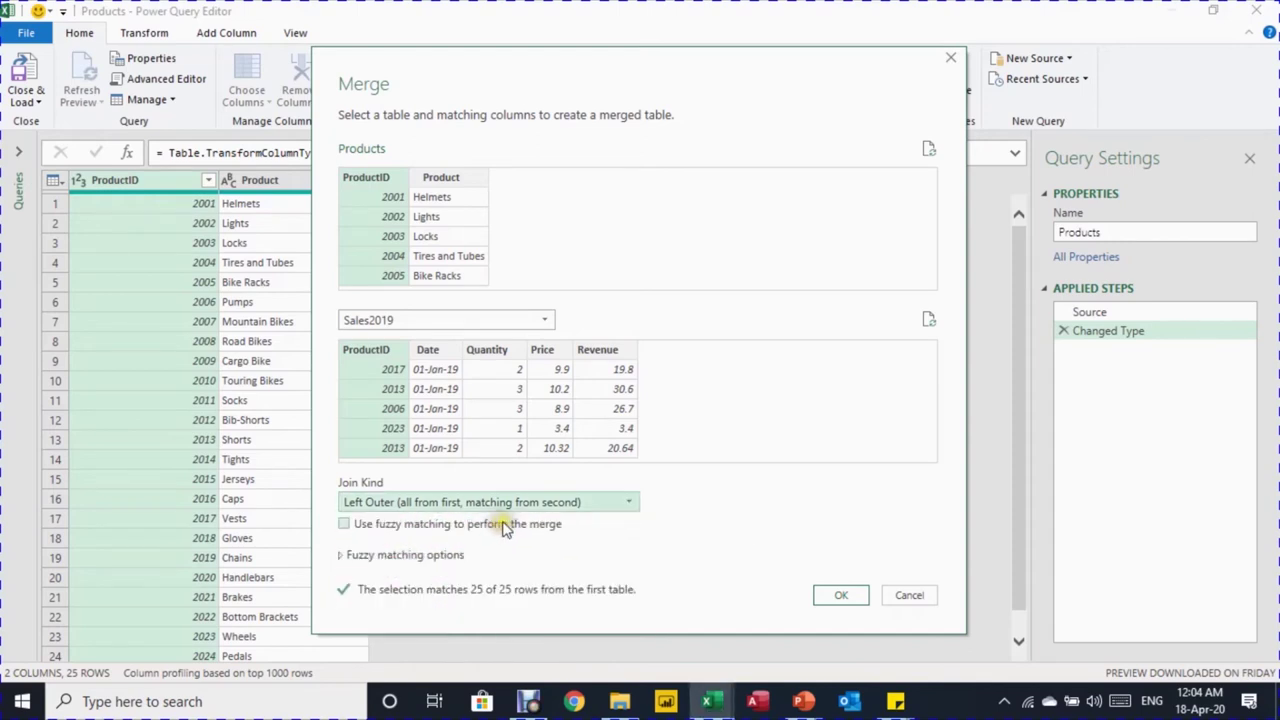
{"action": "left_click", "coordinate": [449, 503]}
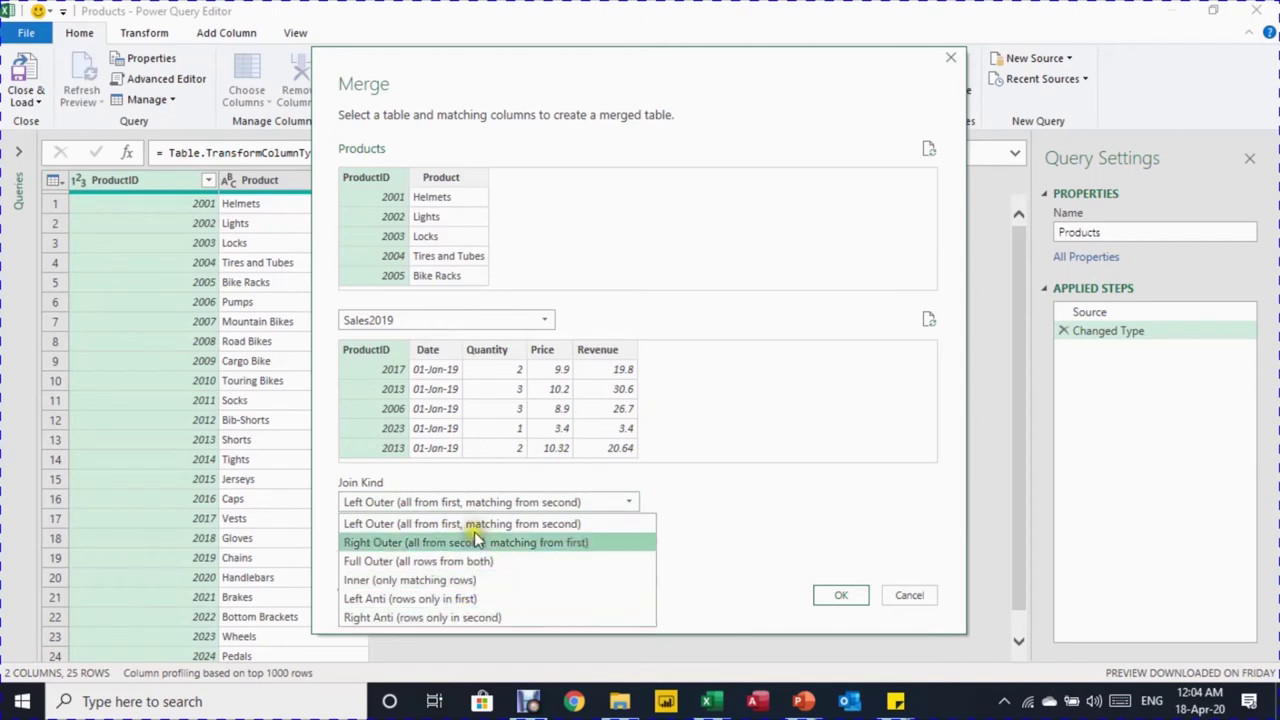
{"action": "left_click", "coordinate": [475, 502]}
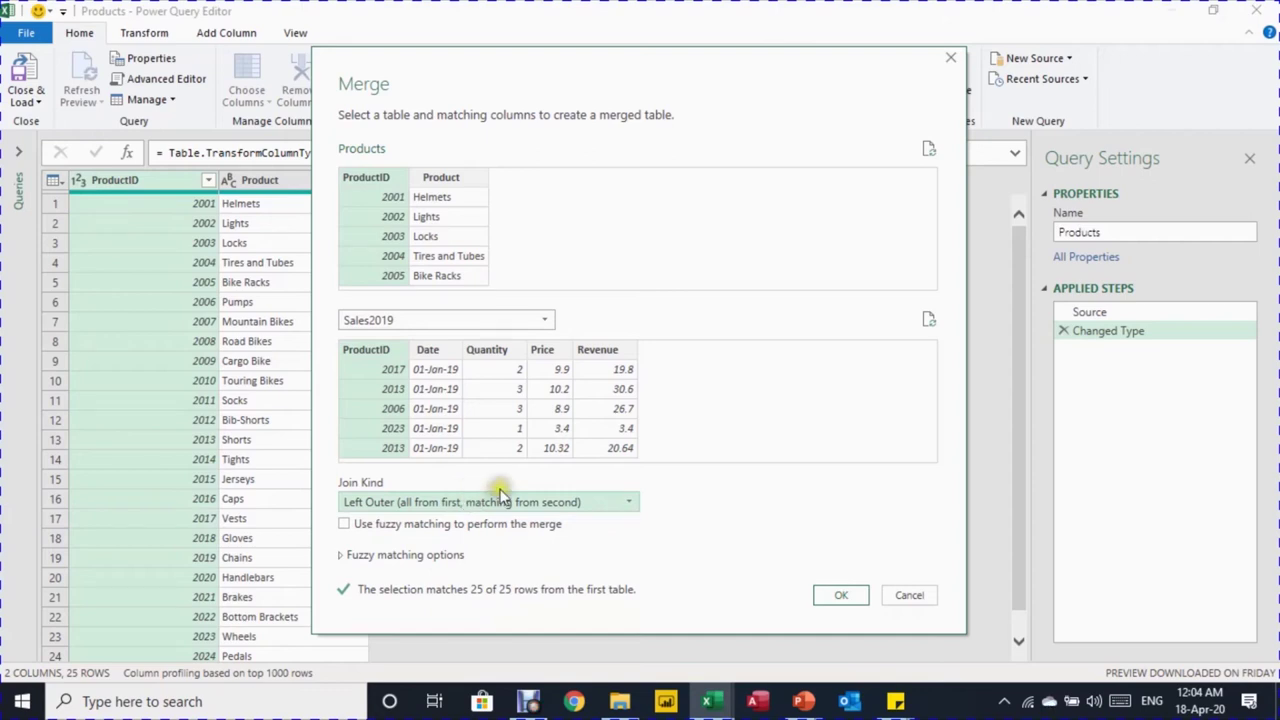
{"action": "left_click", "coordinate": [841, 597]}
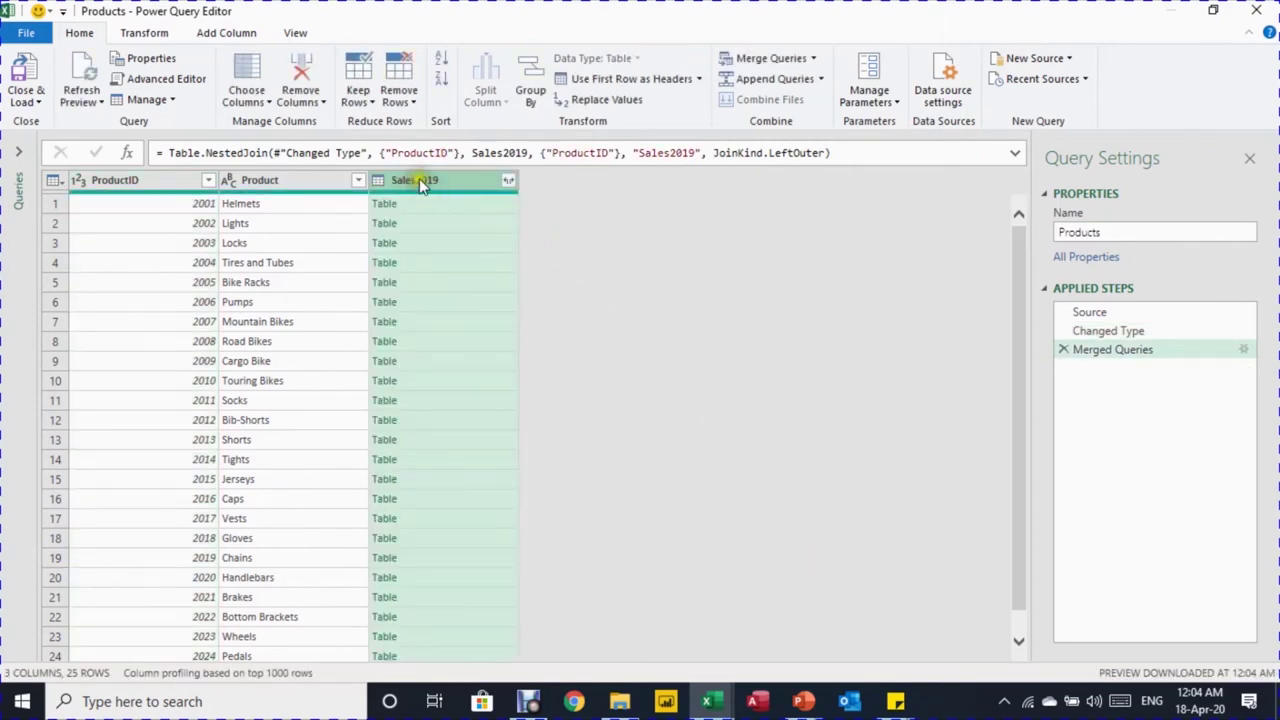
Show the list of queries and examine the nested Sales2019 rows matched to the Helmets and Lights products
{"action": "left_click", "coordinate": [18, 152]}
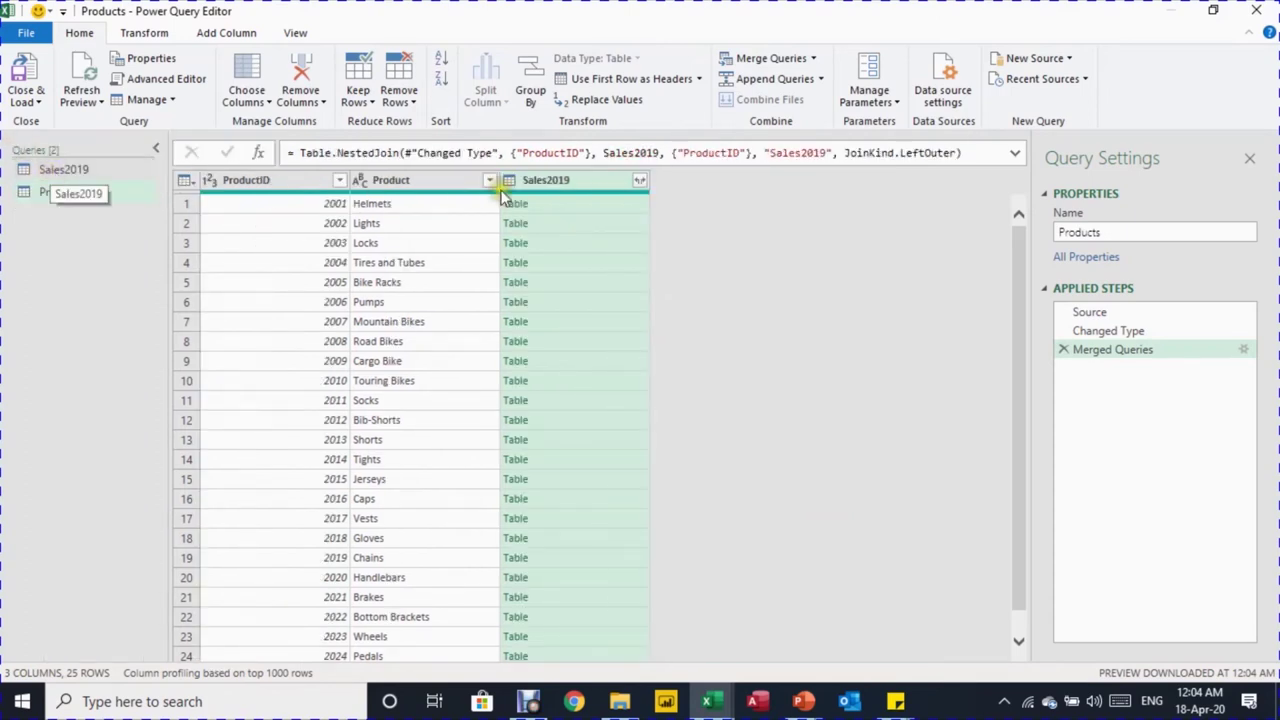
{"action": "left_click", "coordinate": [615, 205]}
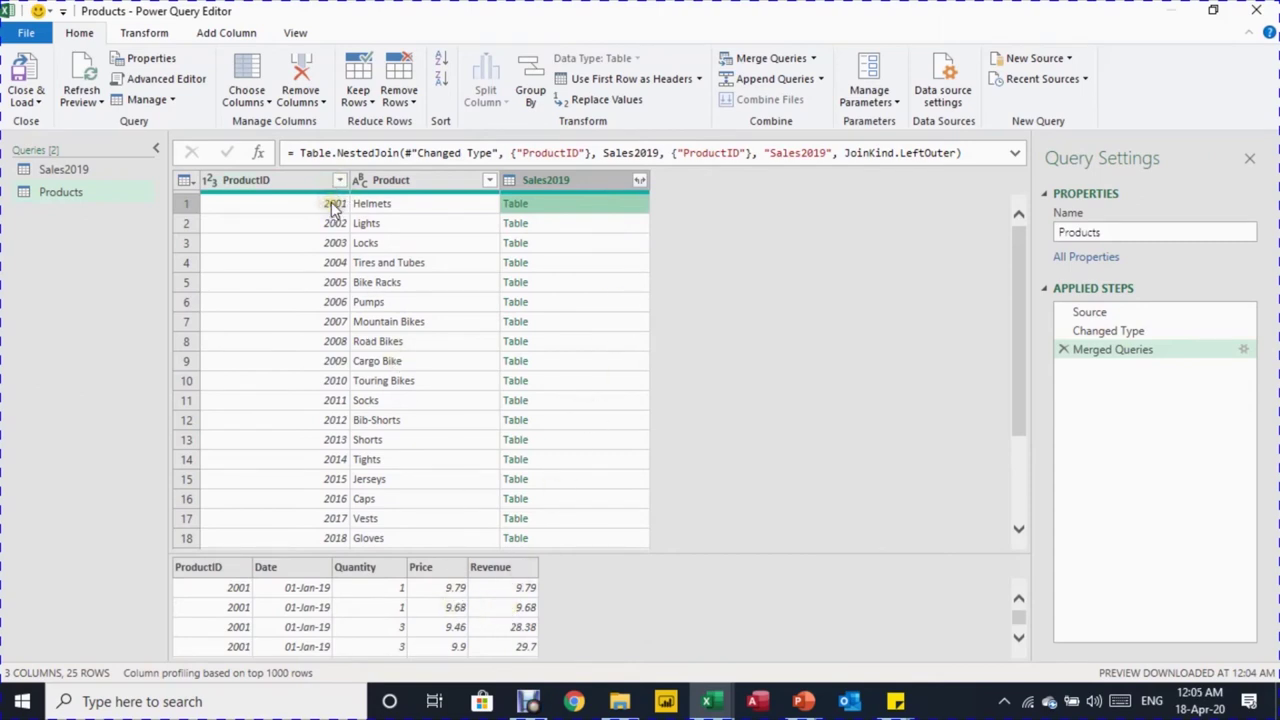
{"action": "left_click", "coordinate": [61, 172]}
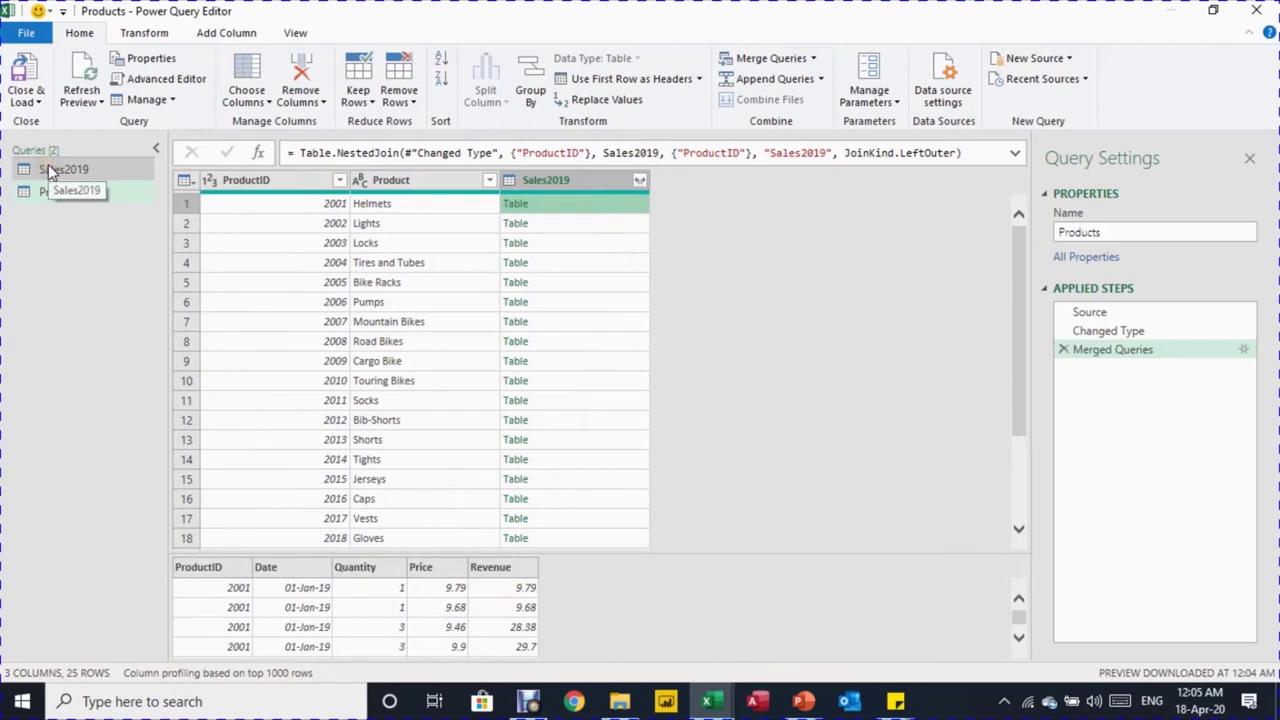
{"action": "scroll", "coordinate": [438, 612], "scroll_direction": "down", "scroll_amount": 3}
{"action": "scroll", "coordinate": [438, 622], "scroll_direction": "down", "scroll_amount": 5}
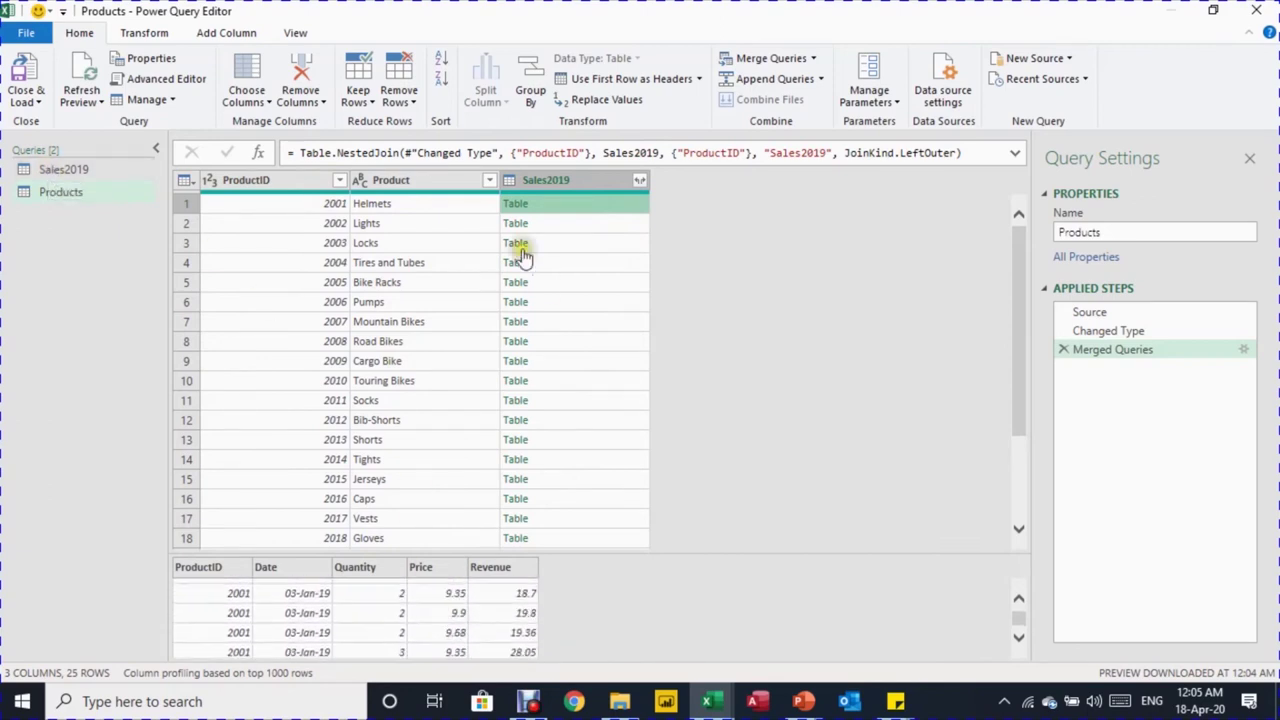
{"action": "left_click", "coordinate": [605, 223]}
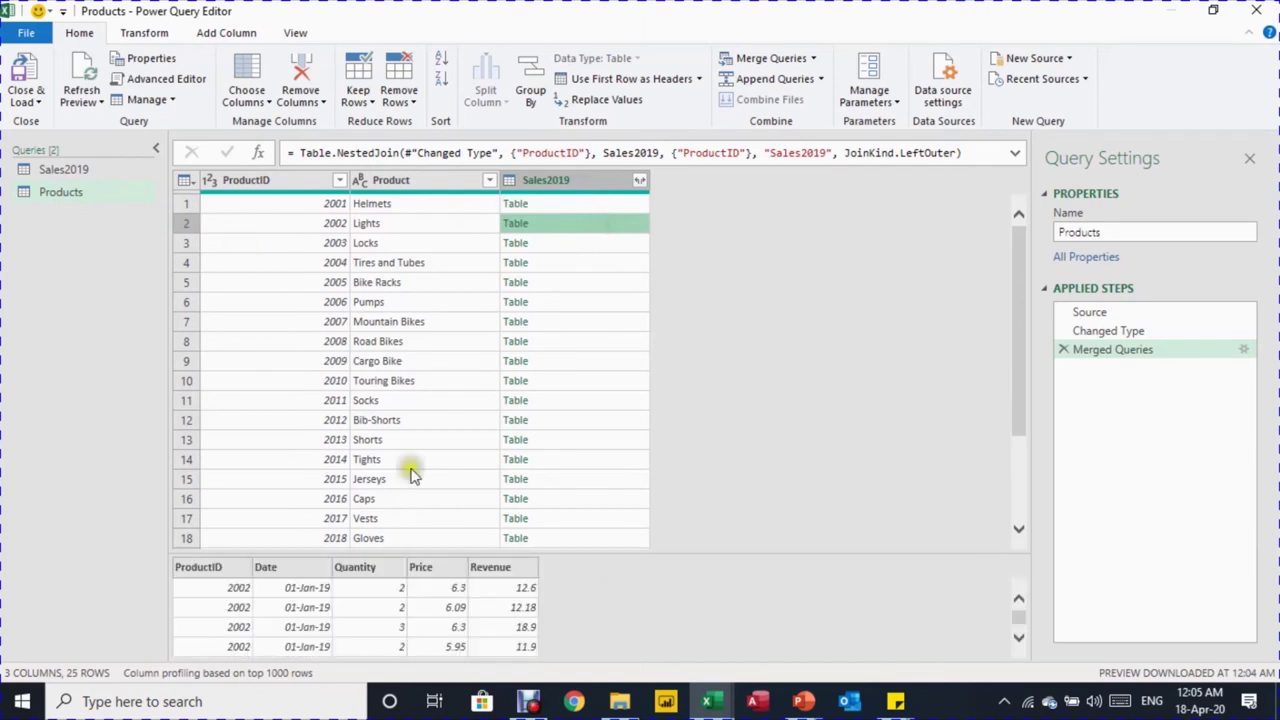
{"action": "scroll", "coordinate": [490, 625], "scroll_direction": "down", "scroll_amount": 5}
{"action": "scroll", "coordinate": [490, 628], "scroll_direction": "down", "scroll_amount": 2}
{"action": "scroll", "coordinate": [490, 628], "scroll_direction": "up", "scroll_amount": 7}
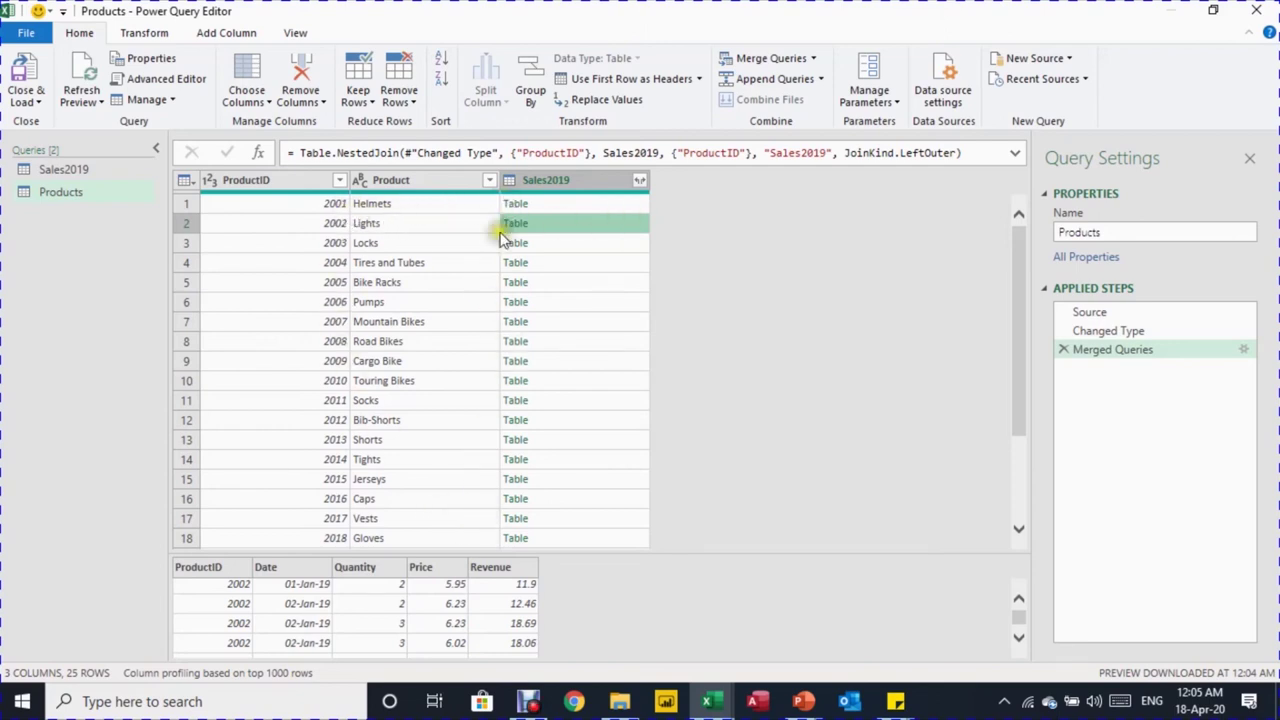
{"action": "scroll", "coordinate": [267, 643], "scroll_direction": "down", "scroll_amount": 1}
{"action": "scroll", "coordinate": [267, 643], "scroll_direction": "down", "scroll_amount": 3}
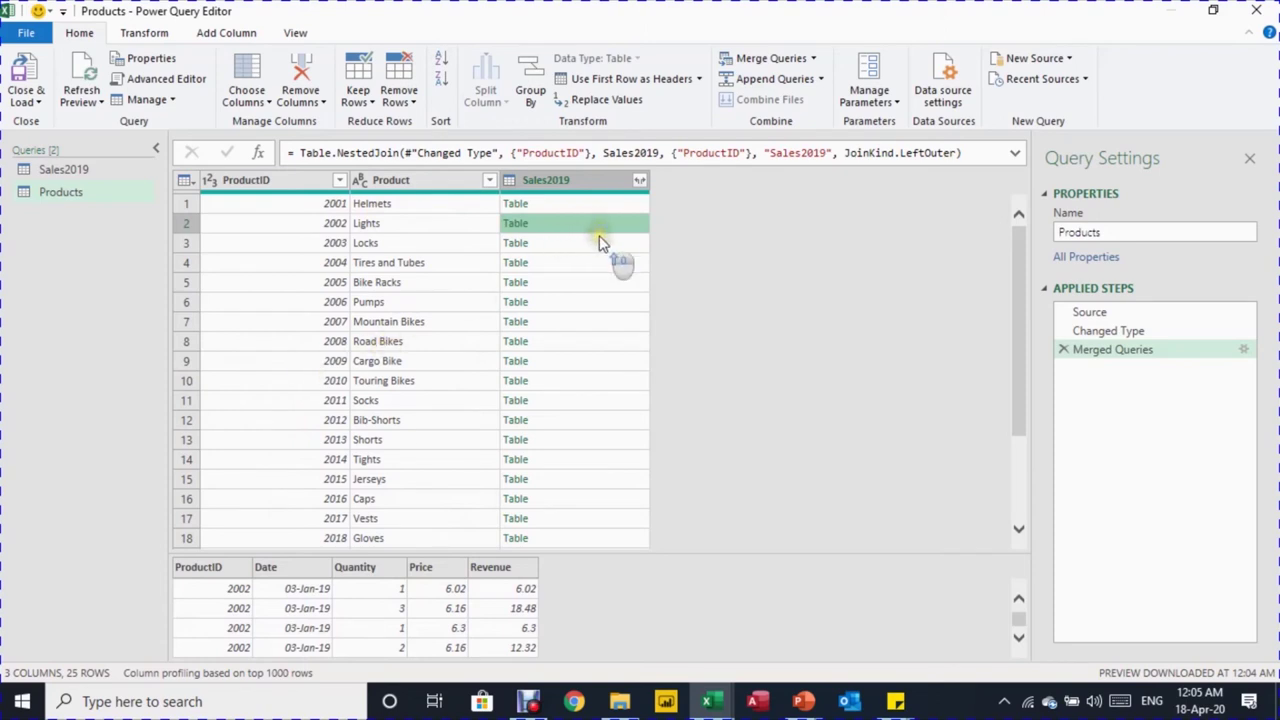
Aggregate the merged Sales2019 column into Sum of Quantity and Sum of Revenue, without the original column name as prefix
{"action": "left_click", "coordinate": [642, 180]}
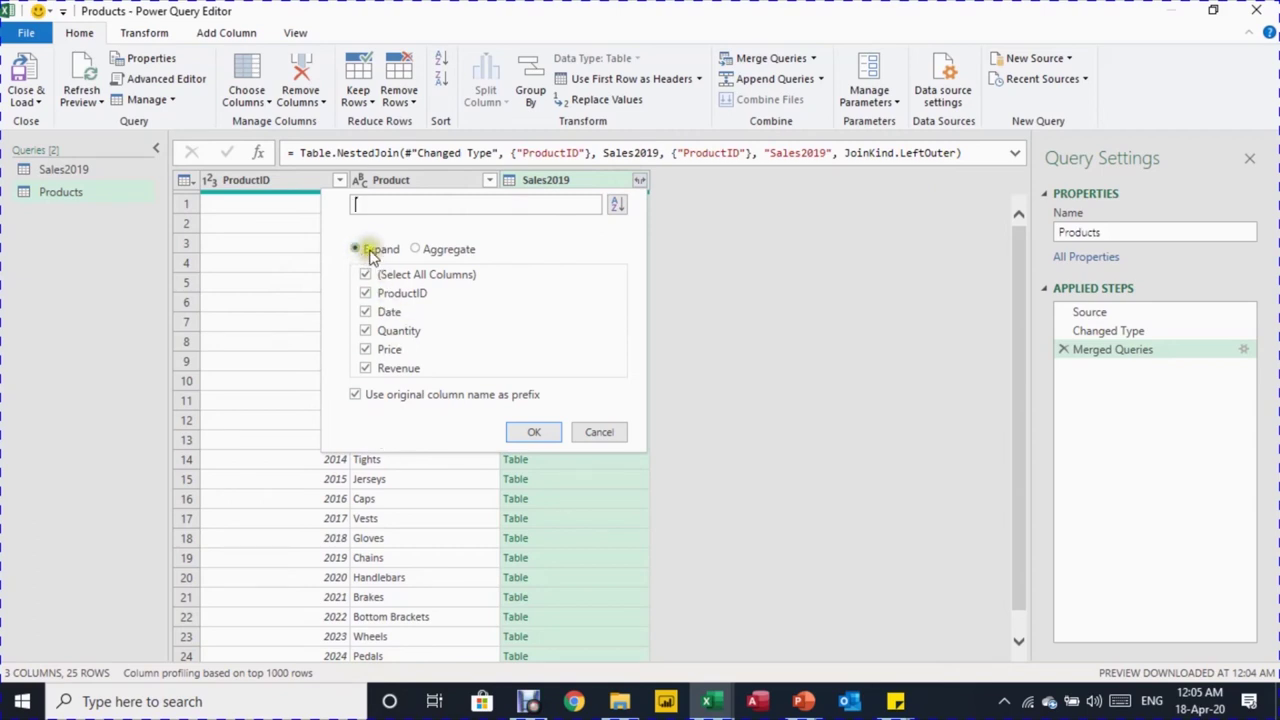
{"action": "left_click", "coordinate": [418, 250]}
{"action": "left_click", "coordinate": [475, 368]}
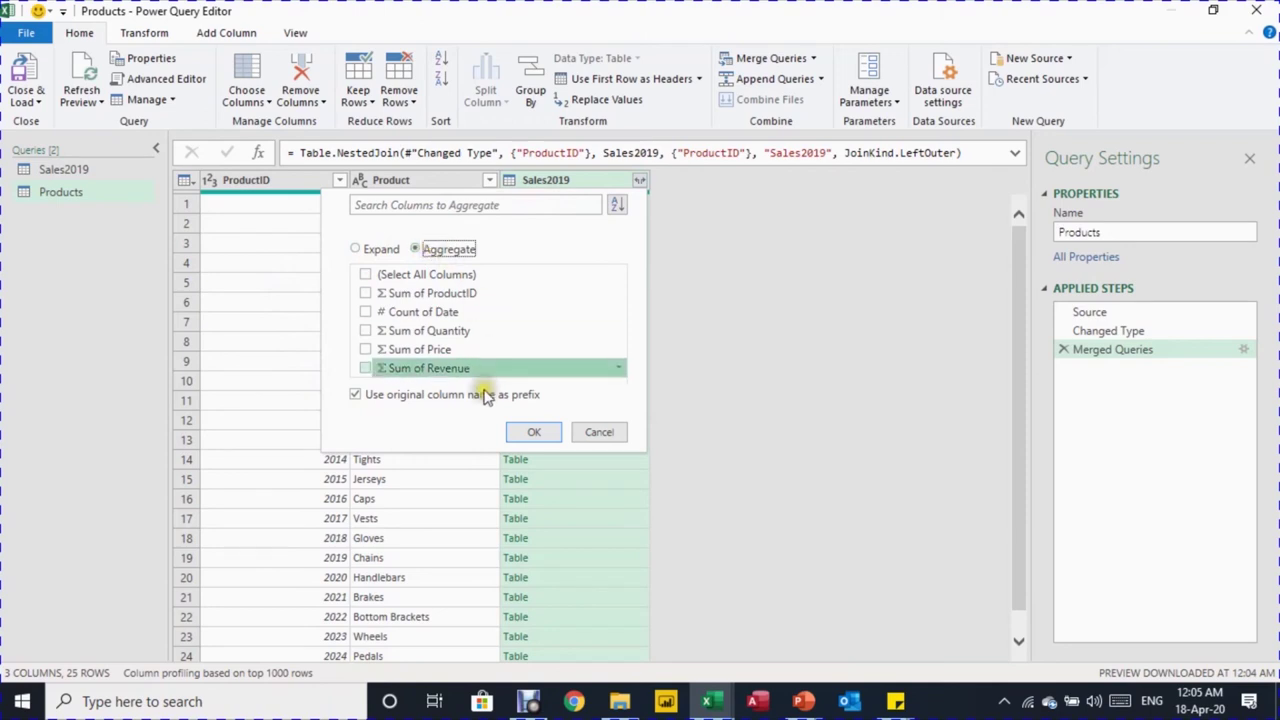
{"action": "left_click", "coordinate": [357, 396]}
{"action": "left_click", "coordinate": [366, 368]}
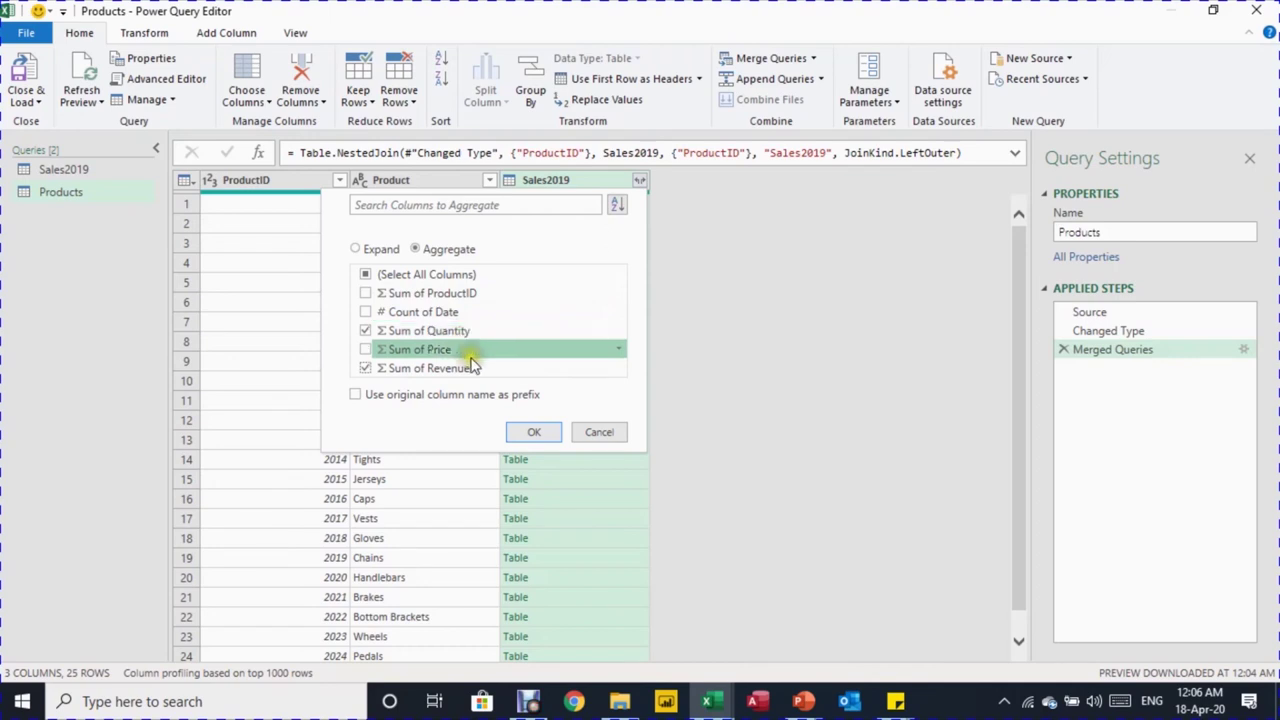
{"action": "left_click", "coordinate": [538, 433]}
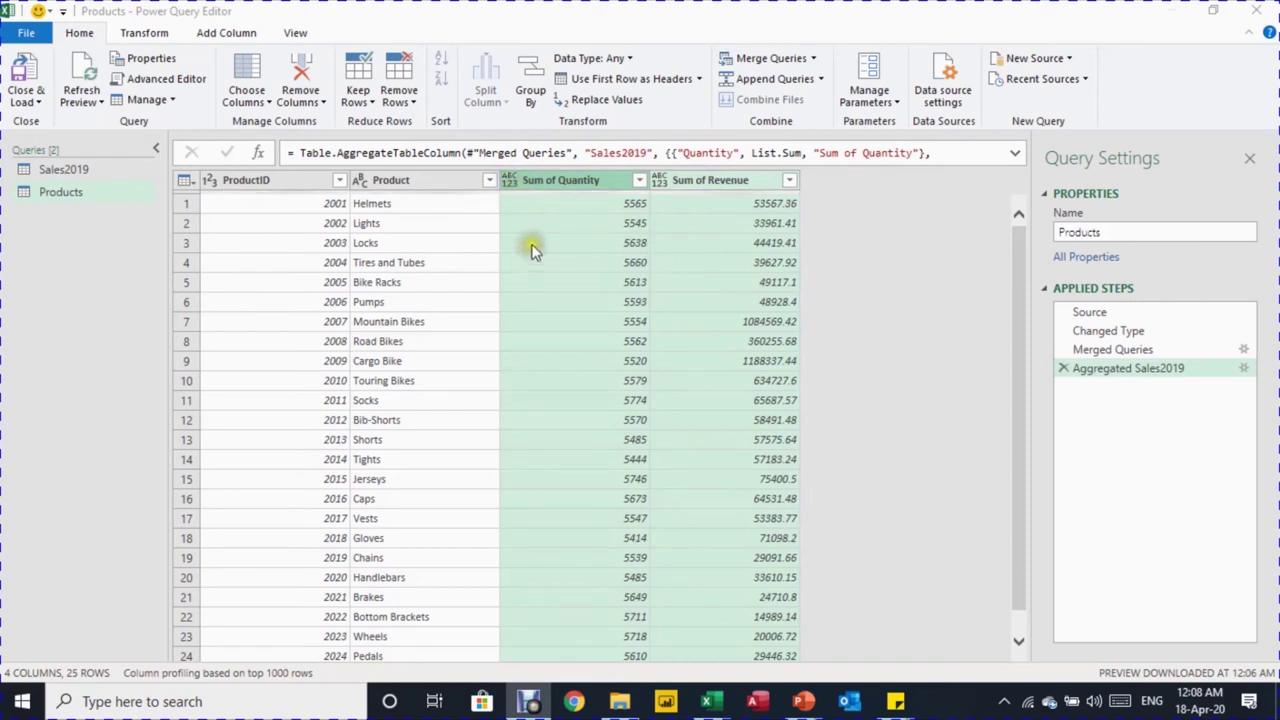
Change the Sum of Quantity column's data type to Whole Number
{"action": "left_click", "coordinate": [570, 180]}
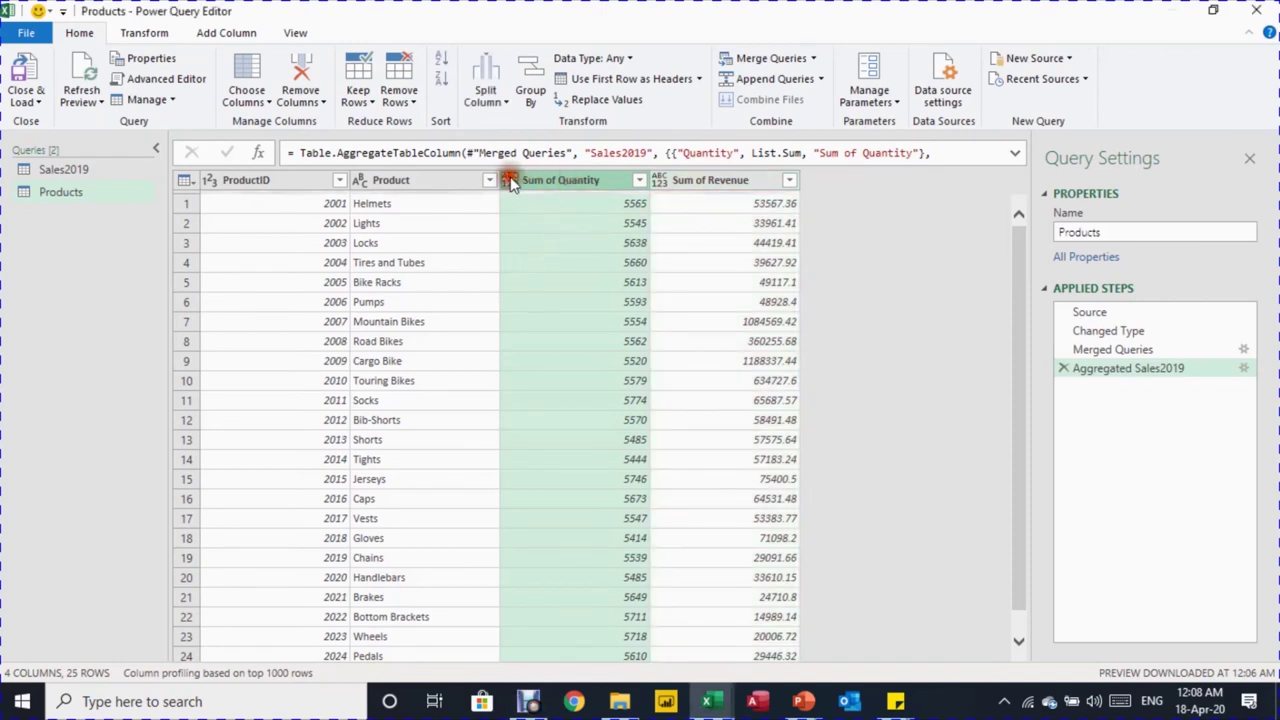
{"action": "left_click", "coordinate": [510, 181]}
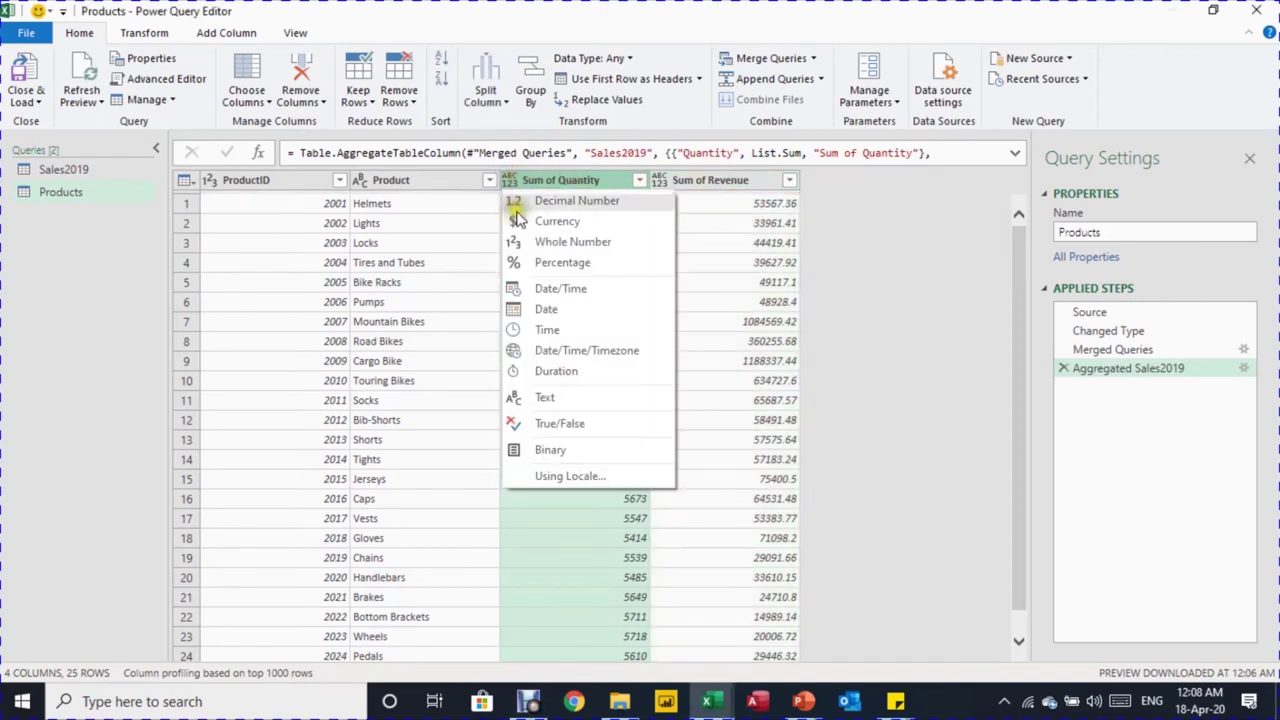
{"action": "left_click", "coordinate": [562, 244]}
{"action": "left_click", "coordinate": [541, 193]}
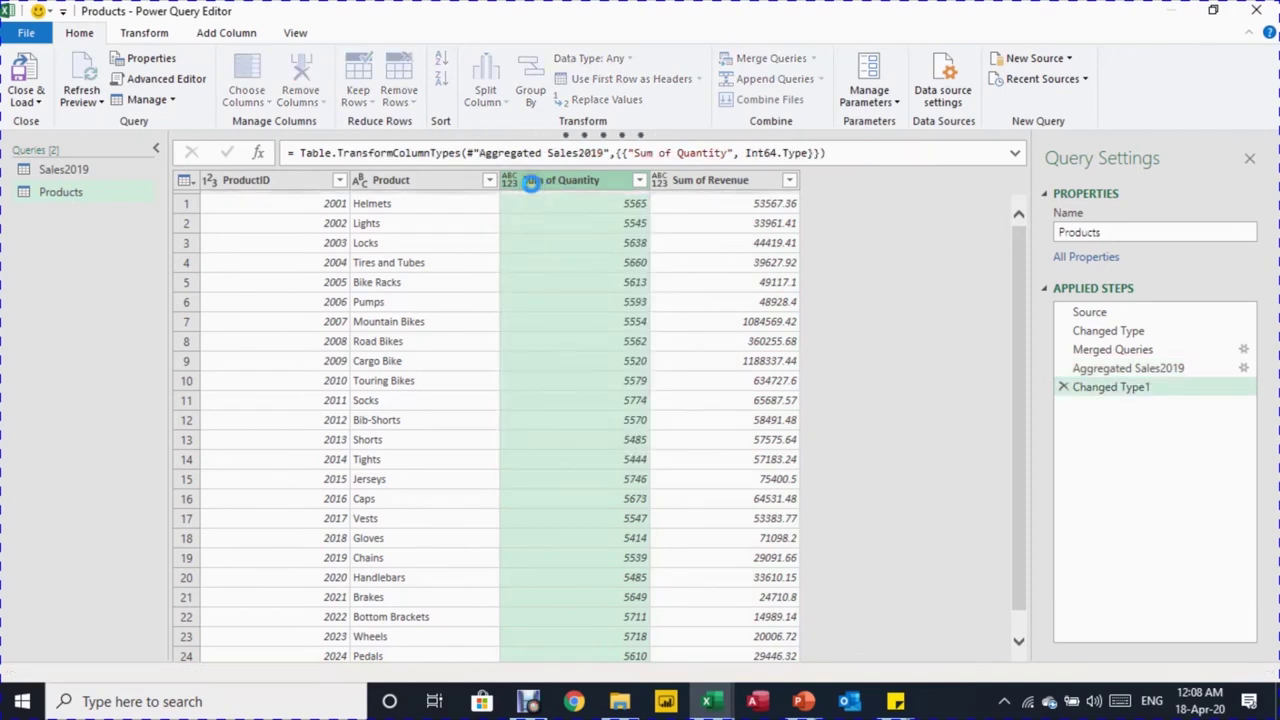
Set the Sum of Revenue column's data type to Decimal Number and remove the ProductID column
{"action": "left_click", "coordinate": [659, 180]}
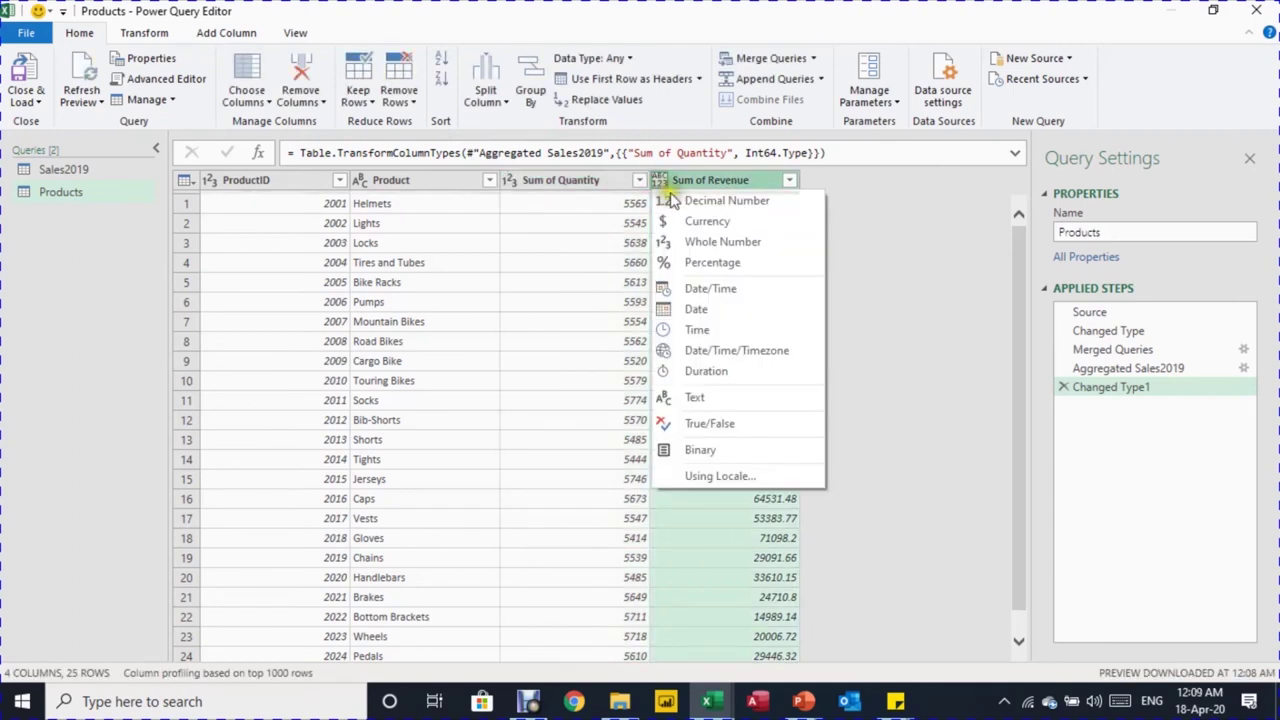
{"action": "left_click", "coordinate": [694, 203]}
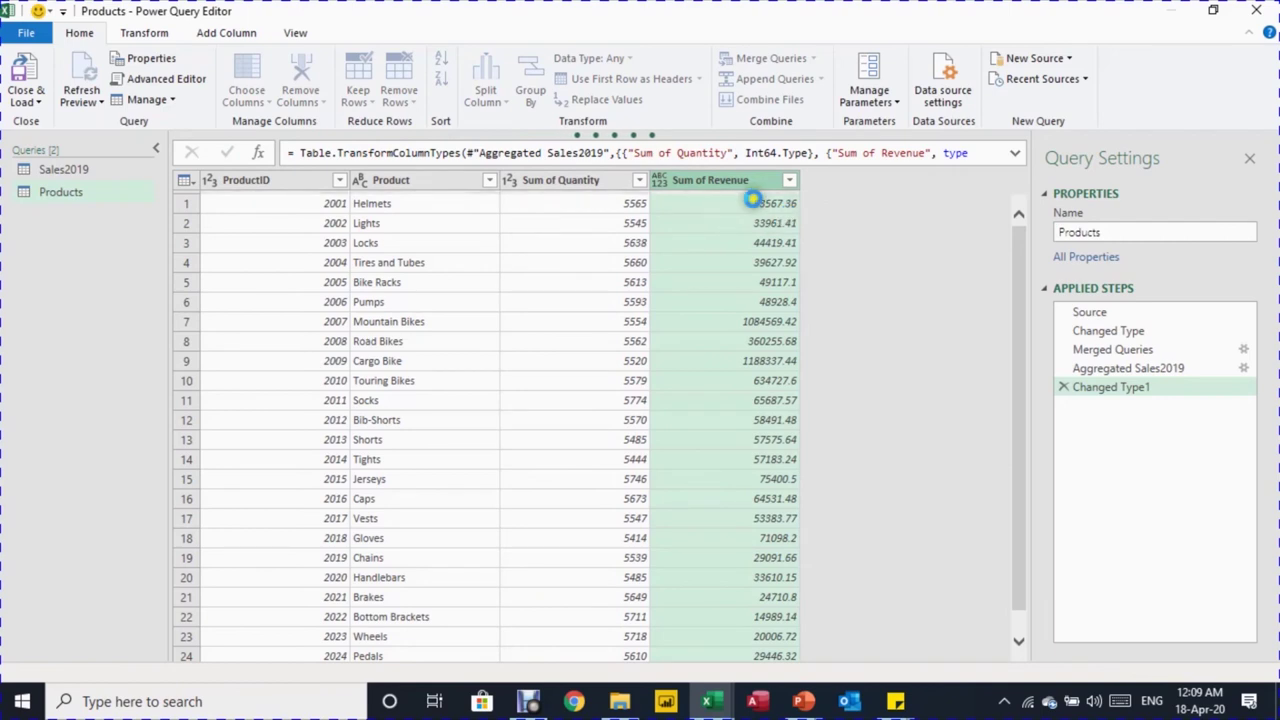
{"action": "left_click", "coordinate": [272, 182]}
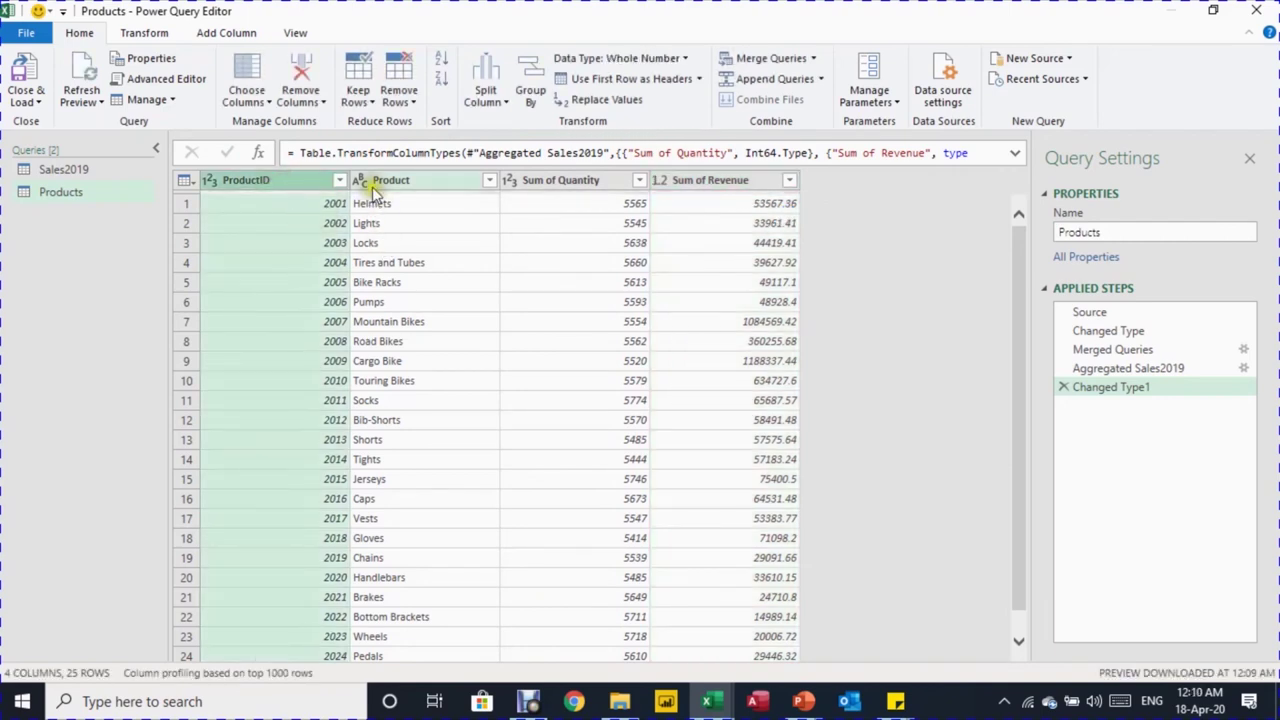
{"action": "left_click", "coordinate": [297, 71]}
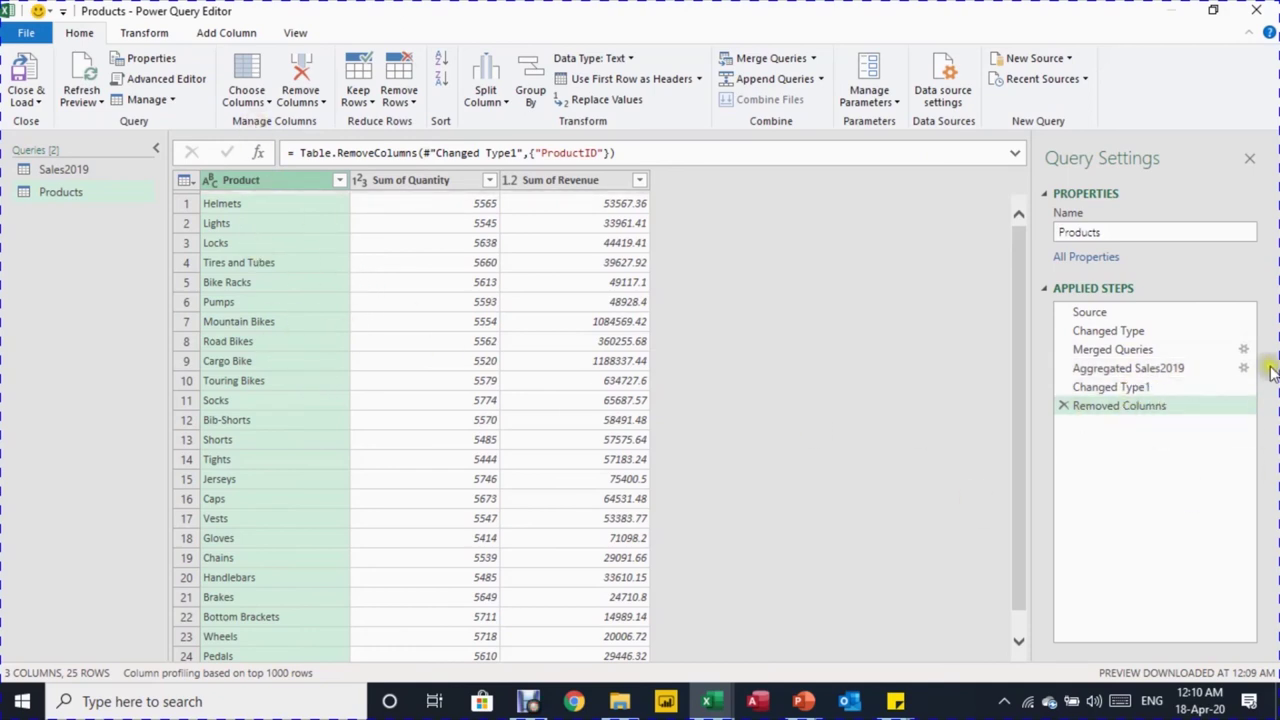
Review the Products query's applied steps from Source through Merged Queries and return to Removed Columns
{"action": "left_click", "coordinate": [1088, 312]}
{"action": "left_click_drag", "start_coordinate": [1108, 331], "coordinate": [1119, 348]}
{"action": "left_click", "coordinate": [1118, 349]}
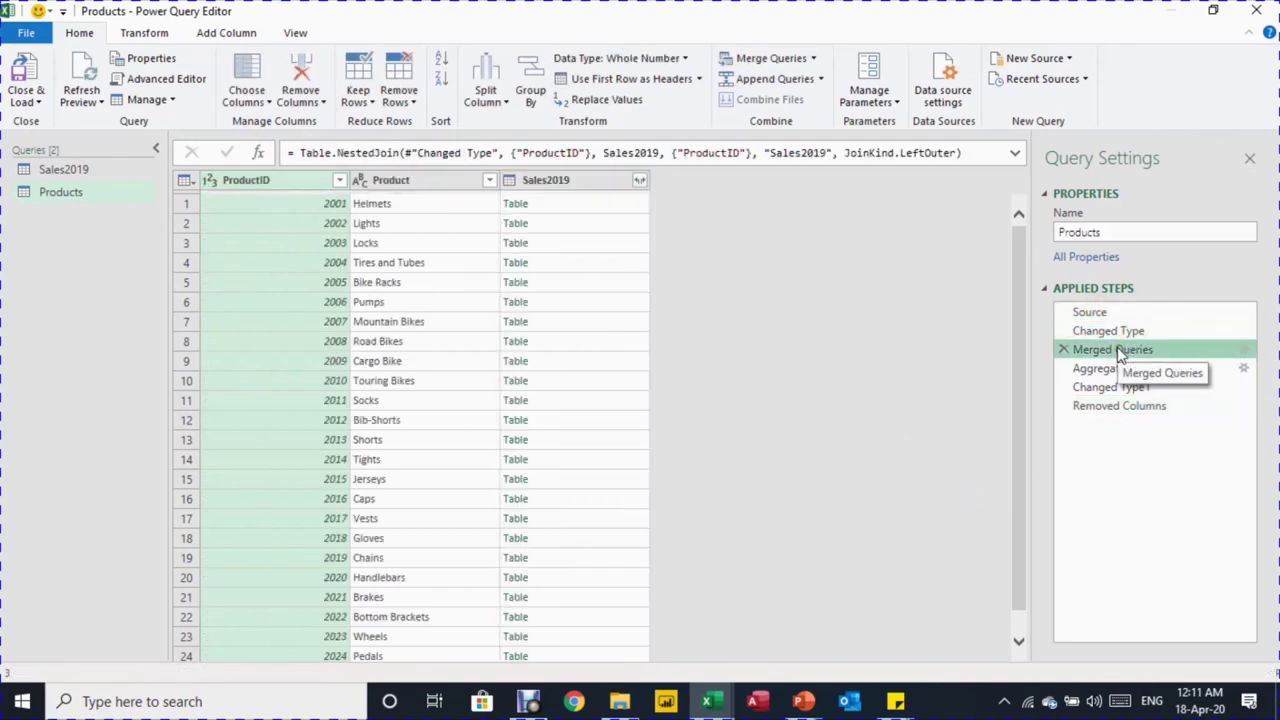
{"action": "left_click", "coordinate": [1128, 410]}
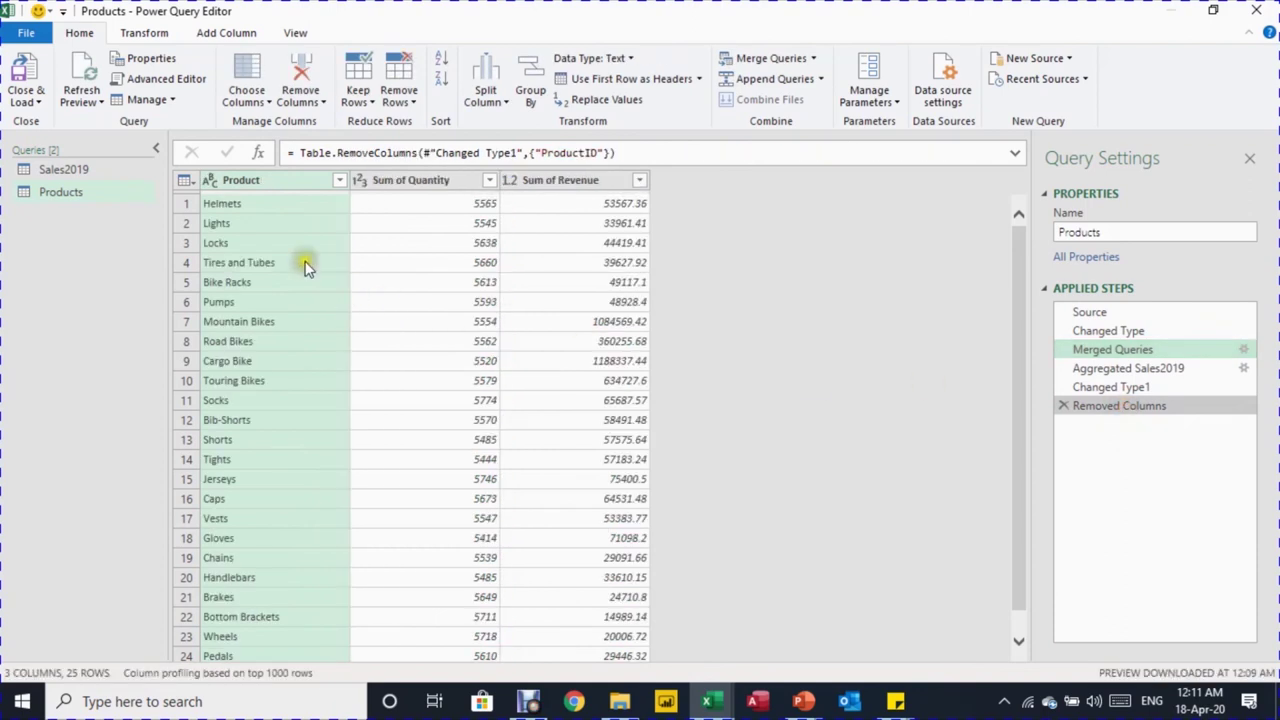
Close and load the queries back to the workbook, and select the Products query there
{"action": "left_click", "coordinate": [25, 101]}
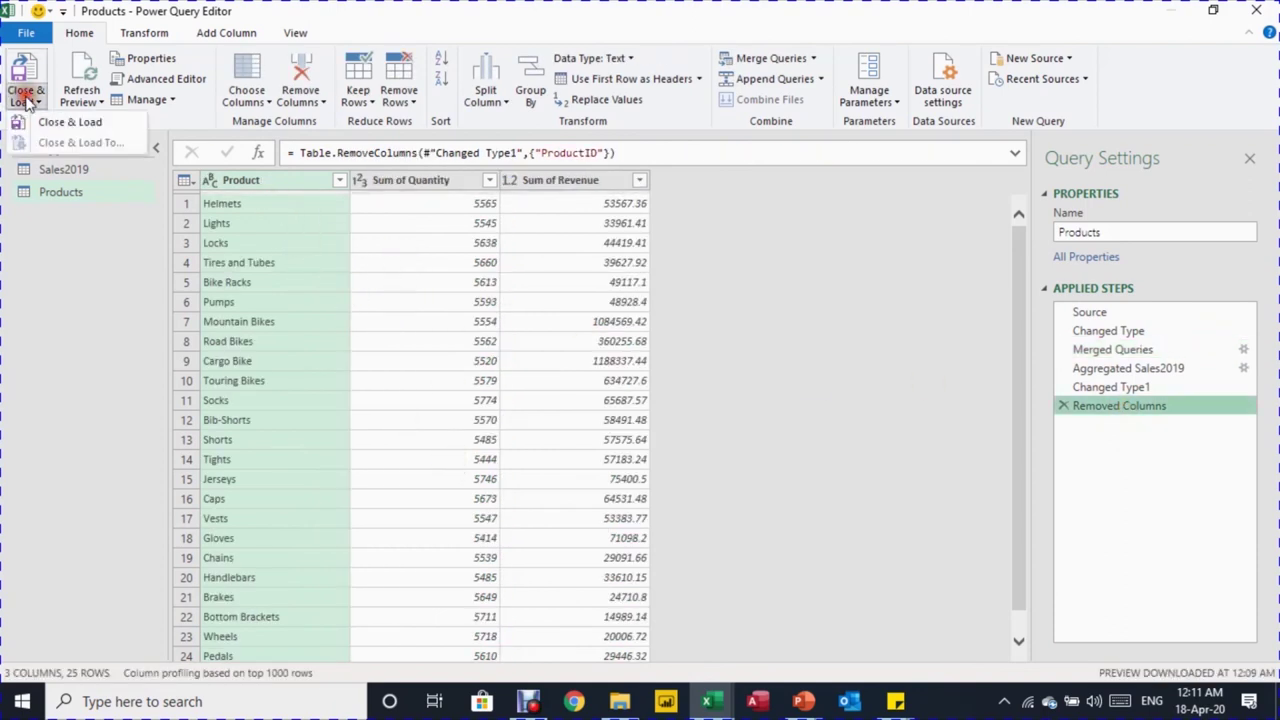
{"action": "left_click", "coordinate": [75, 130]}
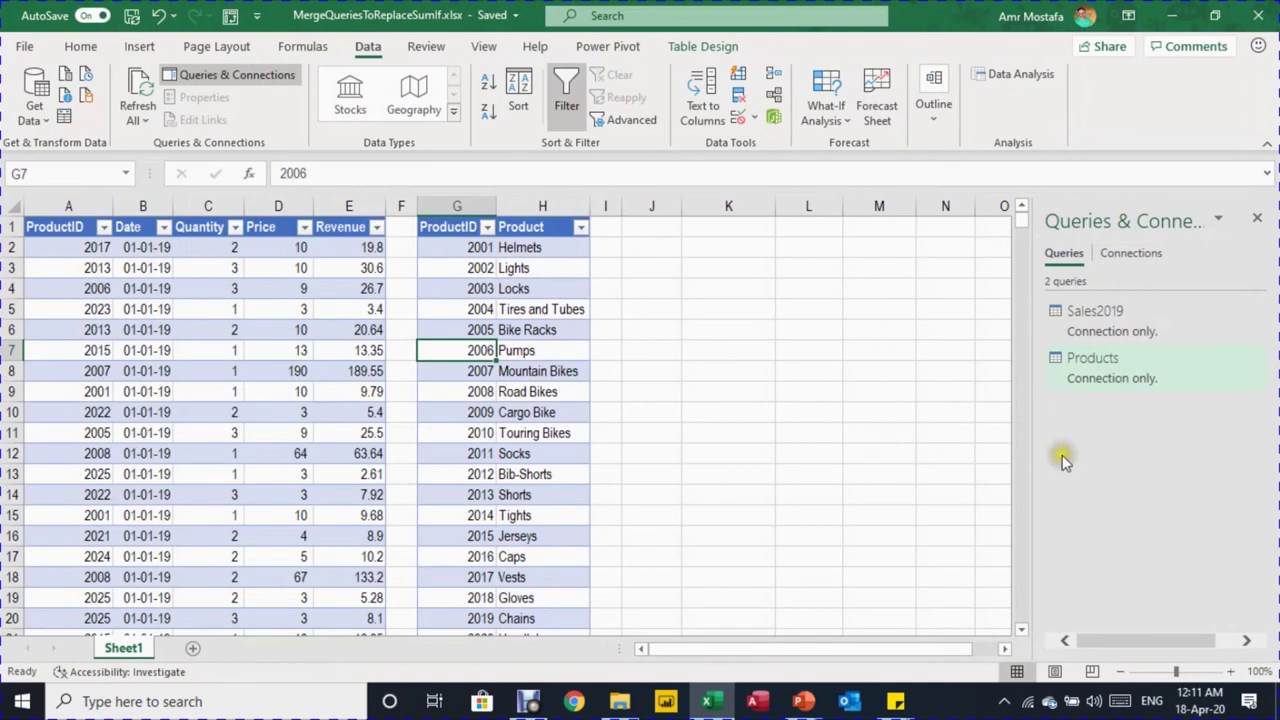
{"action": "left_click", "coordinate": [1106, 331]}
{"action": "left_click", "coordinate": [1100, 378]}
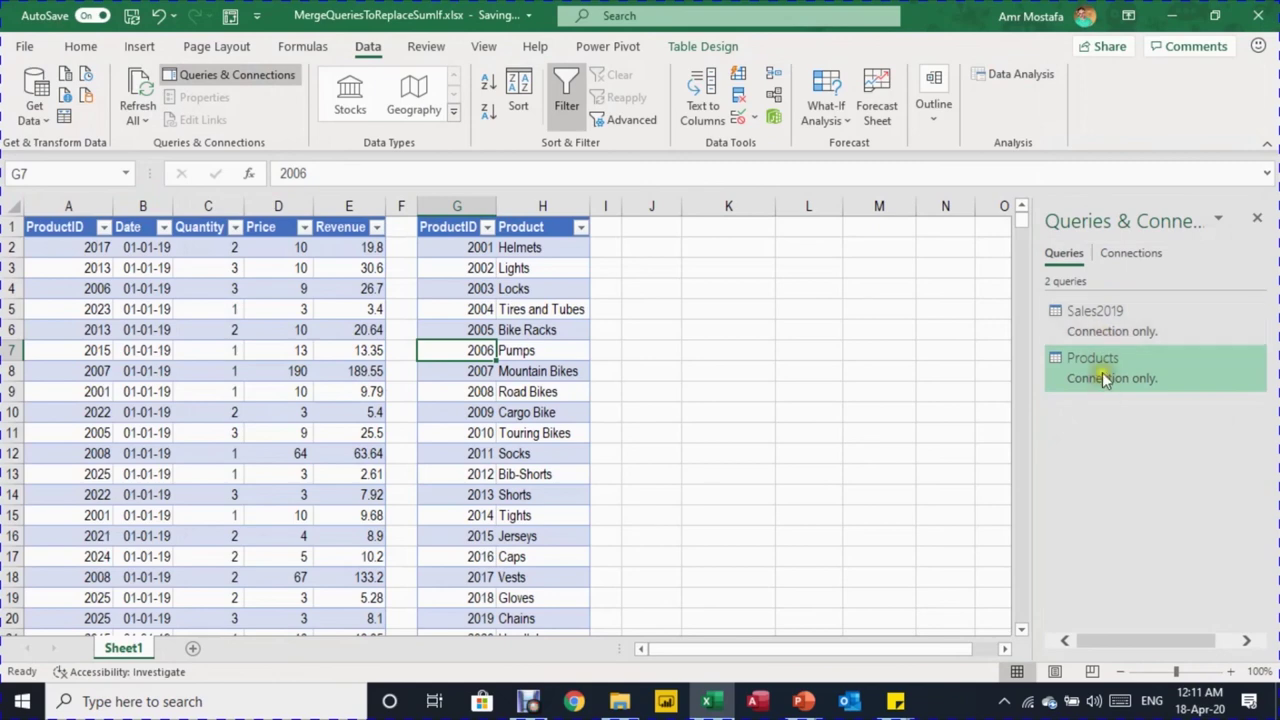
Load the Products query as a table into the existing worksheet at cell K1 of Sheet1
{"action": "right_click", "coordinate": [1103, 374]}
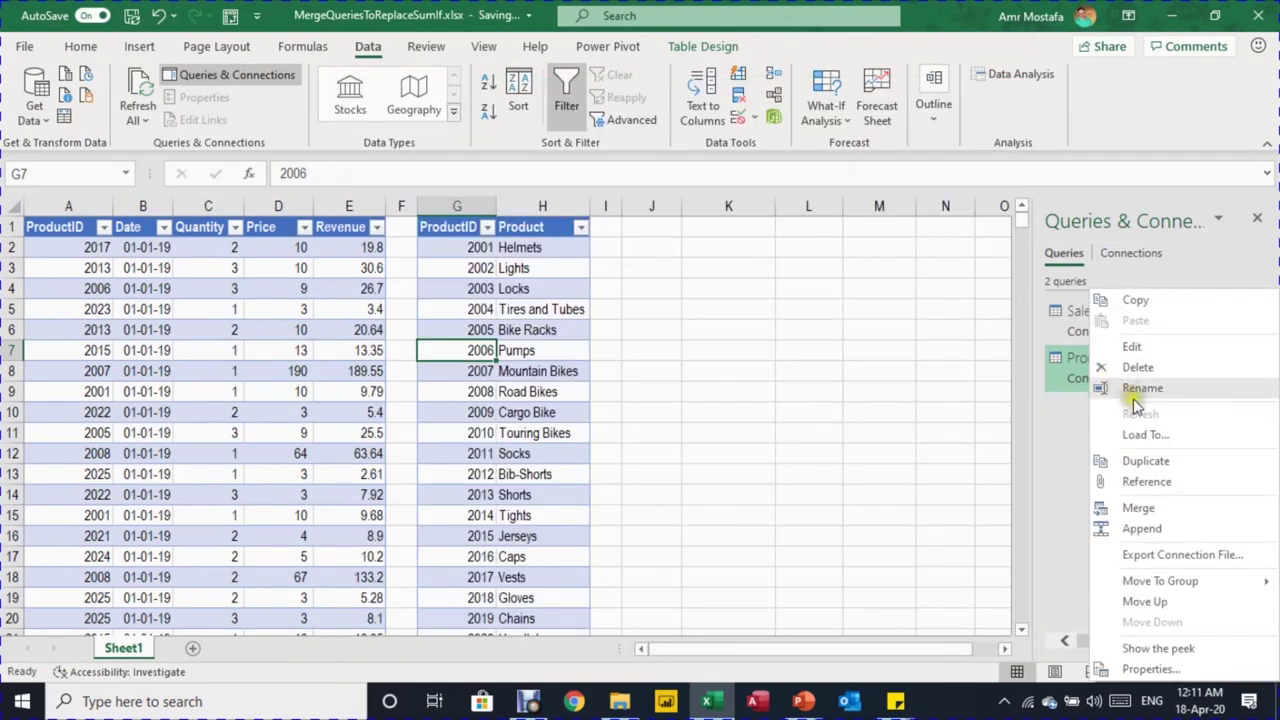
{"action": "left_click", "coordinate": [1148, 434]}
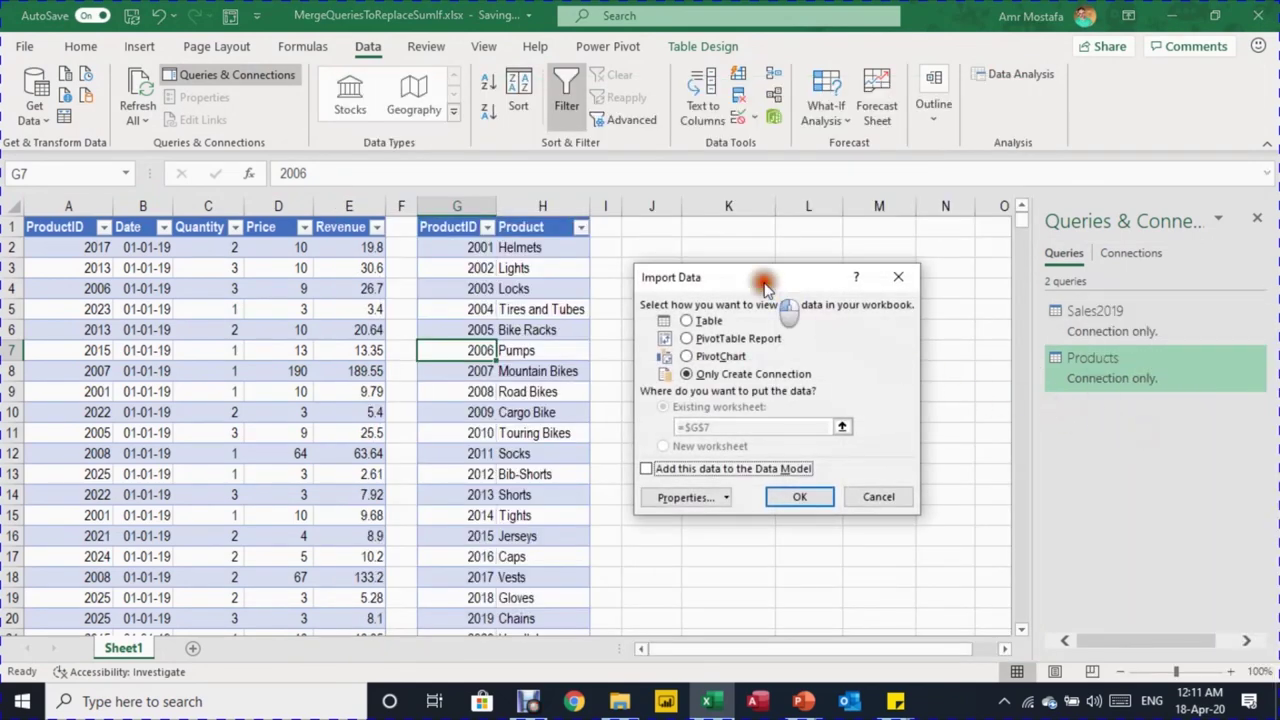
{"action": "left_click_drag", "start_coordinate": [760, 270], "coordinate": [918, 265]}
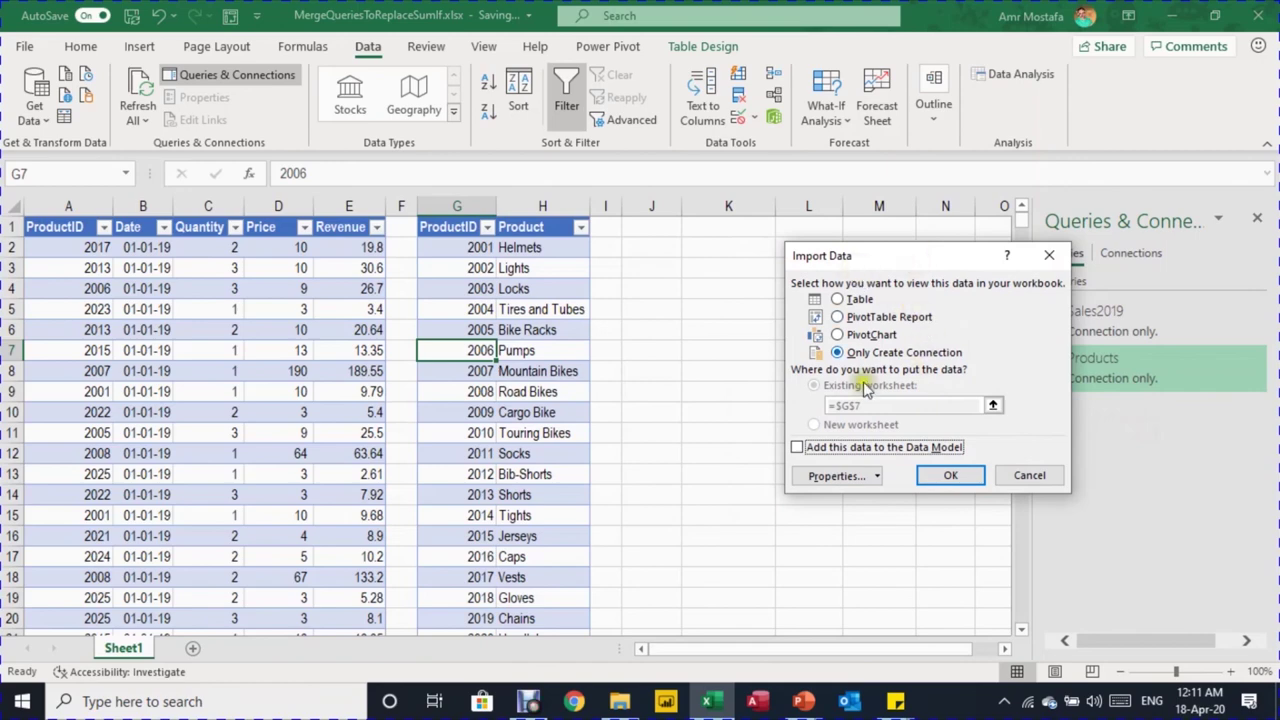
{"action": "left_click_drag", "start_coordinate": [887, 266], "coordinate": [978, 272]}
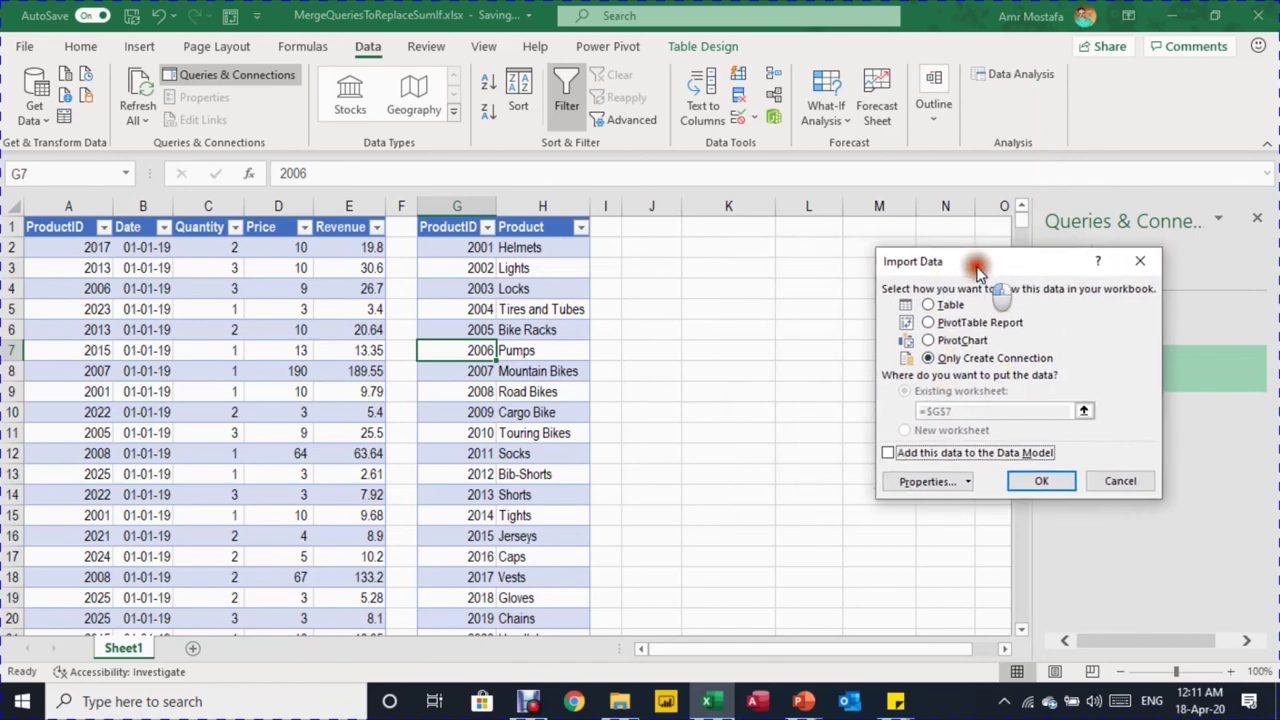
{"action": "left_click", "coordinate": [929, 304]}
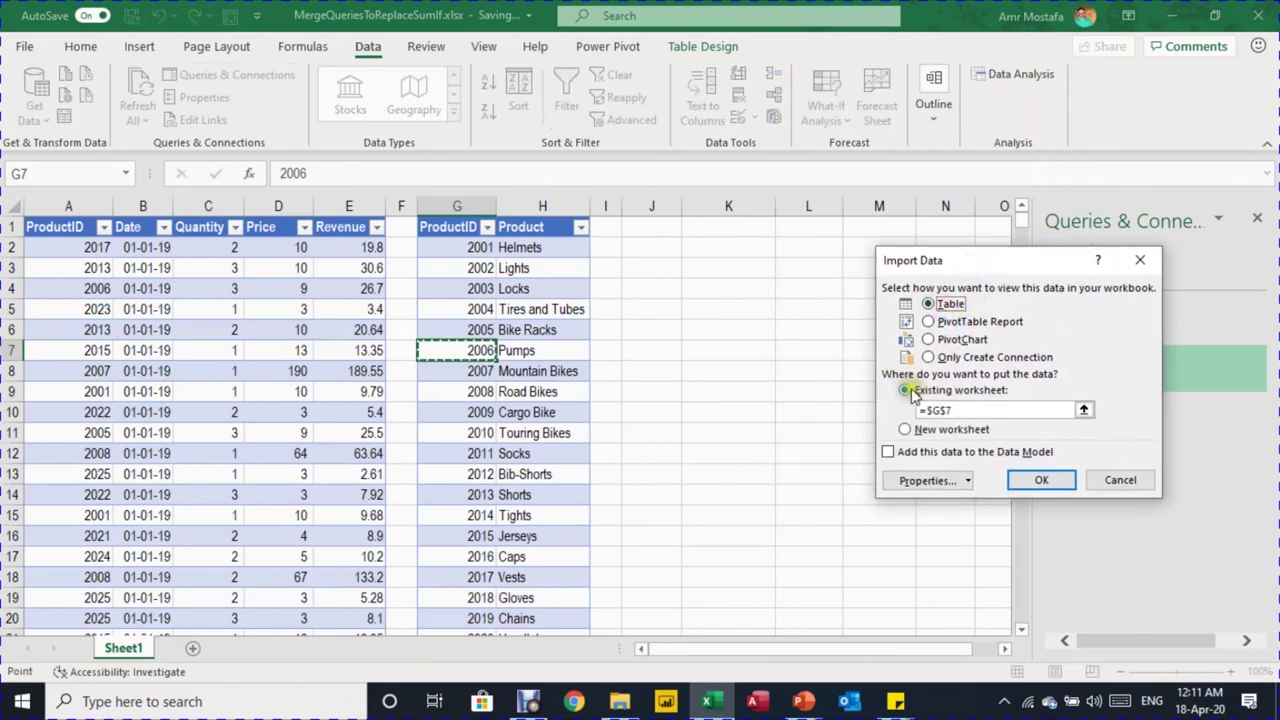
{"action": "left_click", "coordinate": [738, 233]}
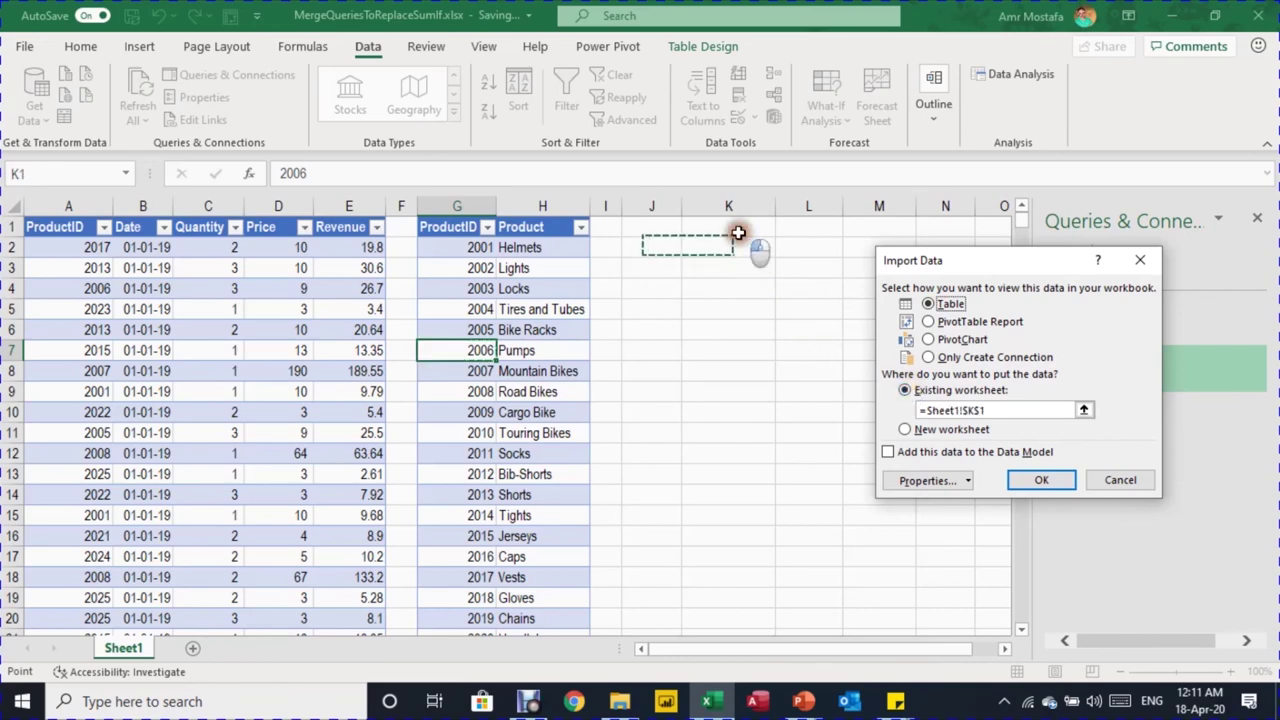
{"action": "left_click", "coordinate": [1045, 480]}
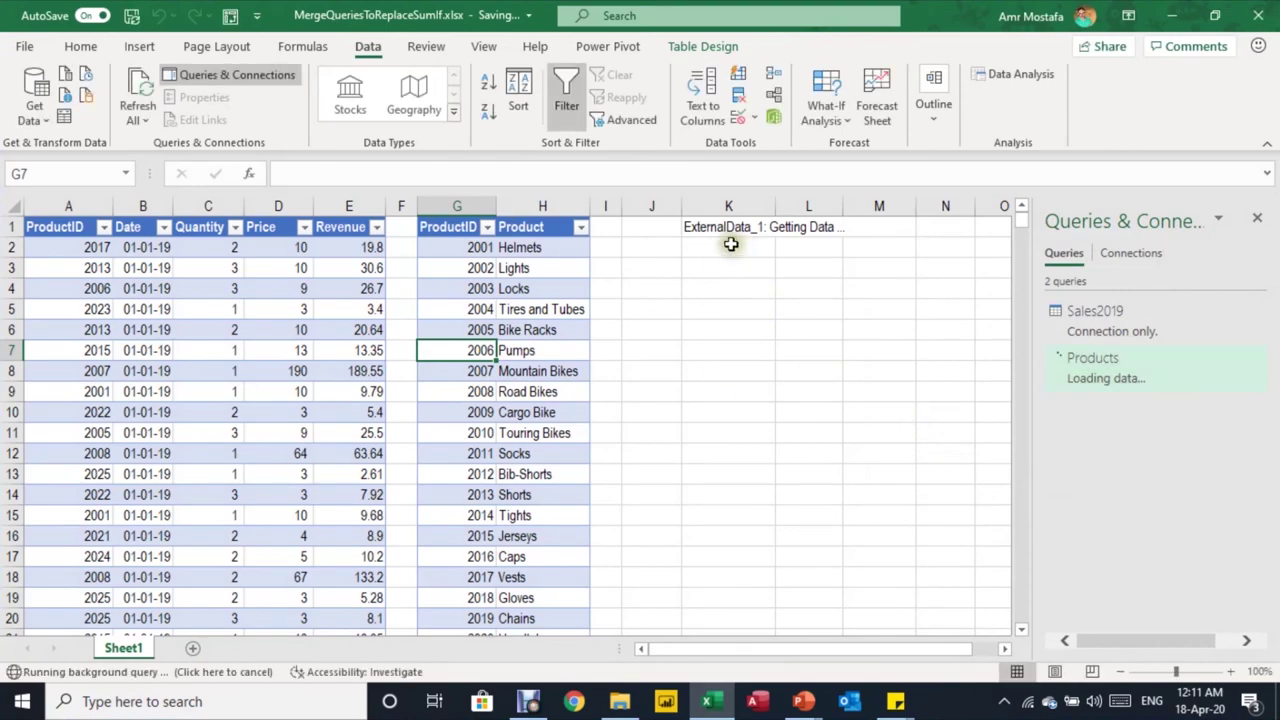
Format the loaded Sum of Quantity and Sum of Revenue values with thousands separators and no decimals
{"action": "scroll", "coordinate": [951, 577], "scroll_direction": "down", "scroll_amount": 4}
{"action": "scroll", "coordinate": [954, 577], "scroll_direction": "up", "scroll_amount": 4}
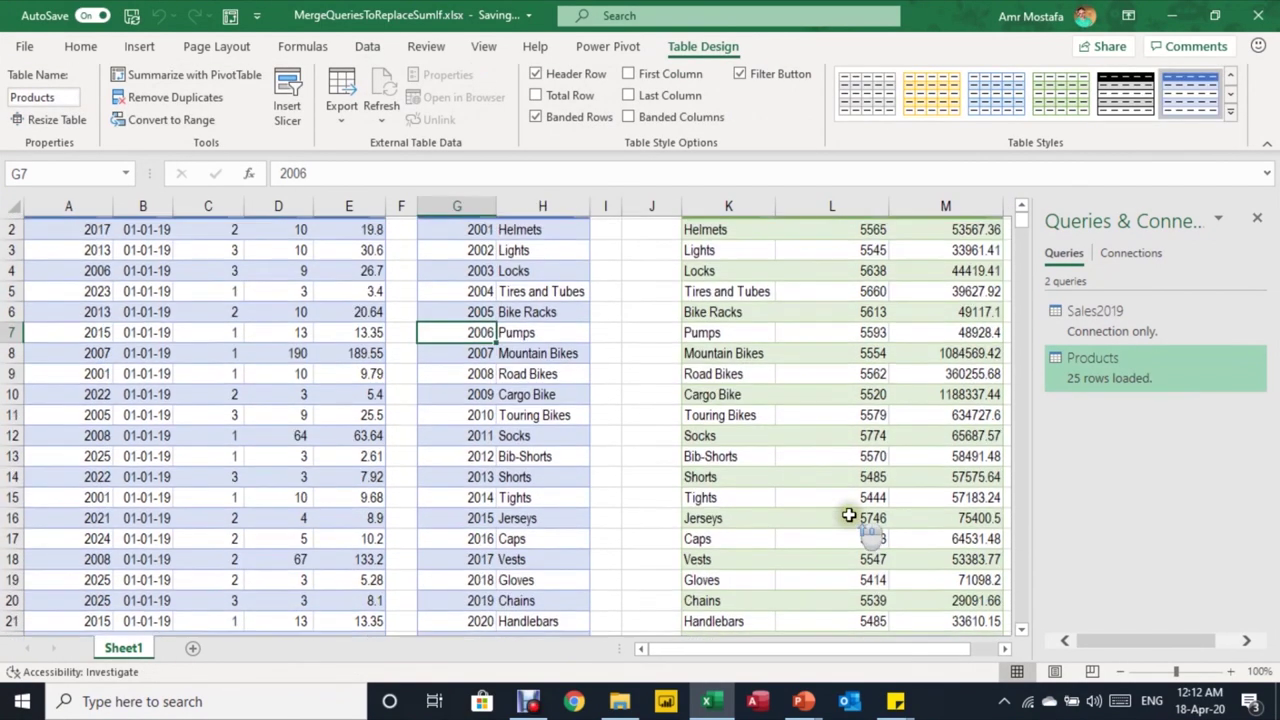
{"action": "scroll", "coordinate": [850, 516], "scroll_direction": "up", "scroll_amount": 1}
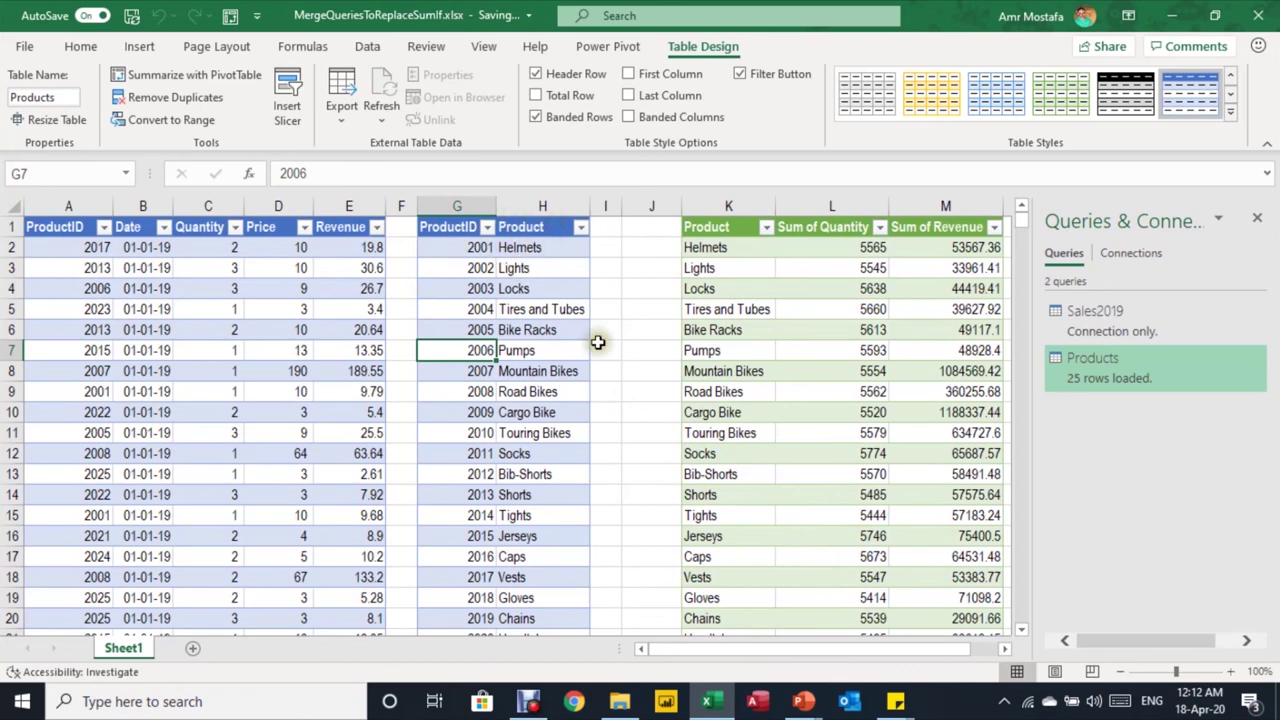
{"action": "scroll", "coordinate": [598, 345], "scroll_direction": "down", "scroll_amount": 2}
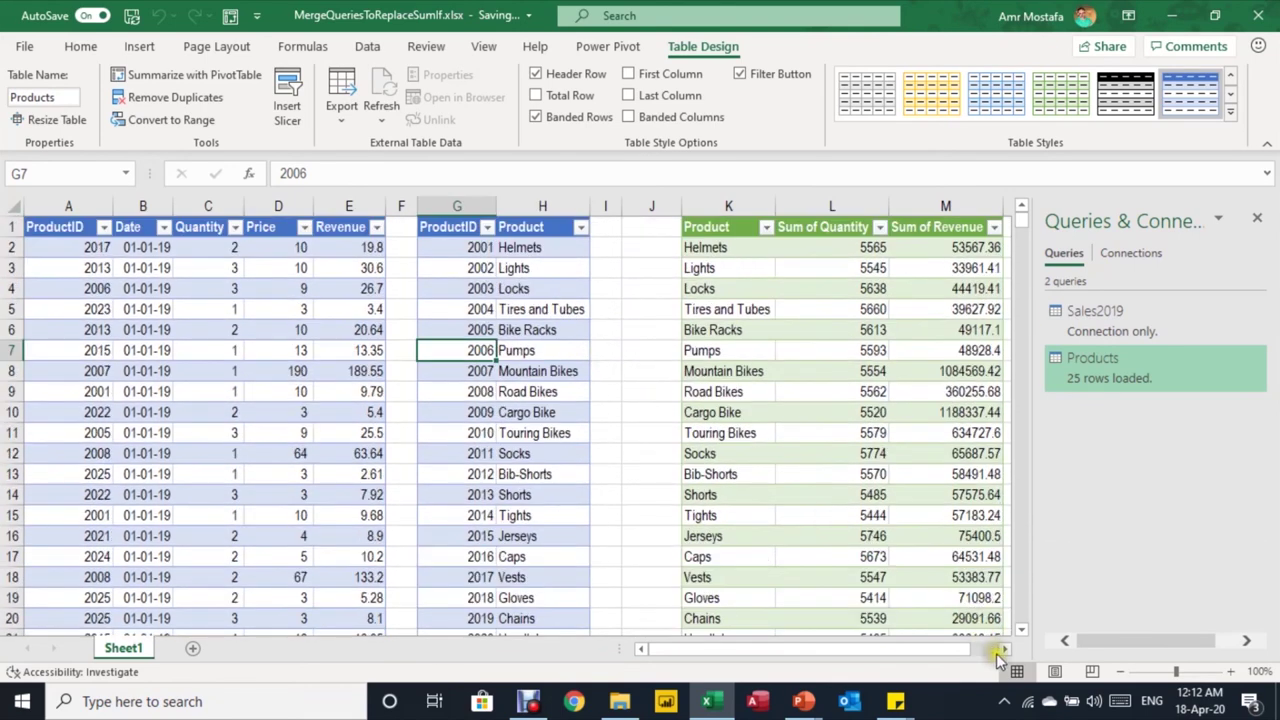
{"action": "scroll", "coordinate": [990, 620], "scroll_direction": "right", "scroll_amount": 2}
{"action": "left_click_drag", "start_coordinate": [710, 253], "coordinate": [808, 609]}
{"action": "scroll", "coordinate": [760, 380], "scroll_direction": "up", "scroll_amount": 3}
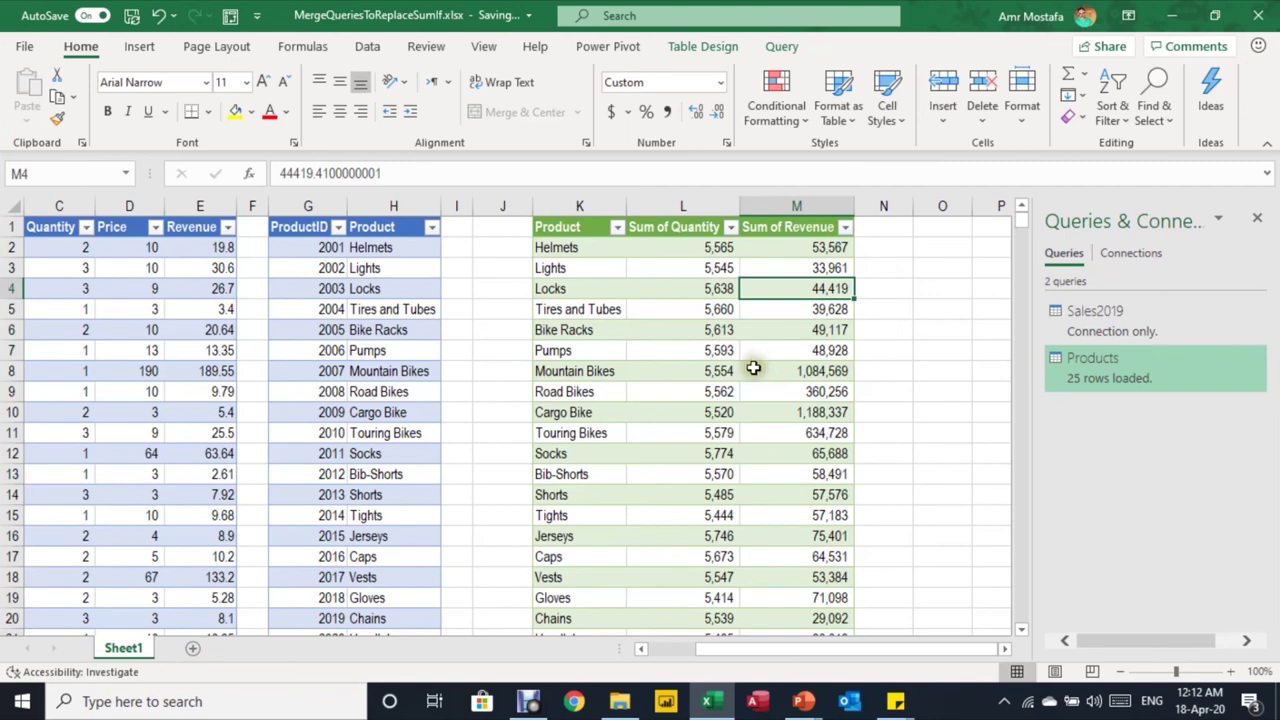
Examine the loaded totals per product alongside the product list and the sales quantities
{"action": "scroll", "coordinate": [754, 368], "scroll_direction": "down", "scroll_amount": 1}
{"action": "scroll", "coordinate": [754, 366], "scroll_direction": "up", "scroll_amount": 1}
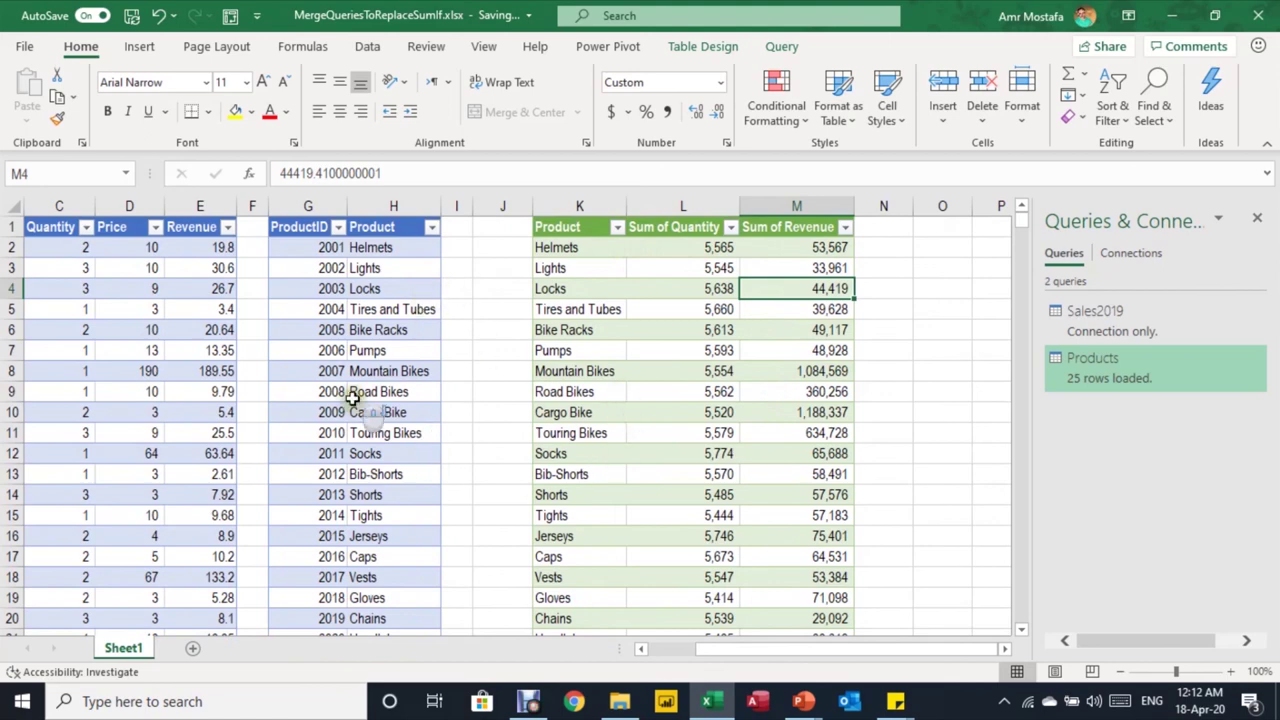
{"action": "scroll", "coordinate": [352, 398], "scroll_direction": "down", "scroll_amount": 3}
{"action": "scroll", "coordinate": [352, 398], "scroll_direction": "up", "scroll_amount": 1}
{"action": "left_click", "coordinate": [90, 391]}
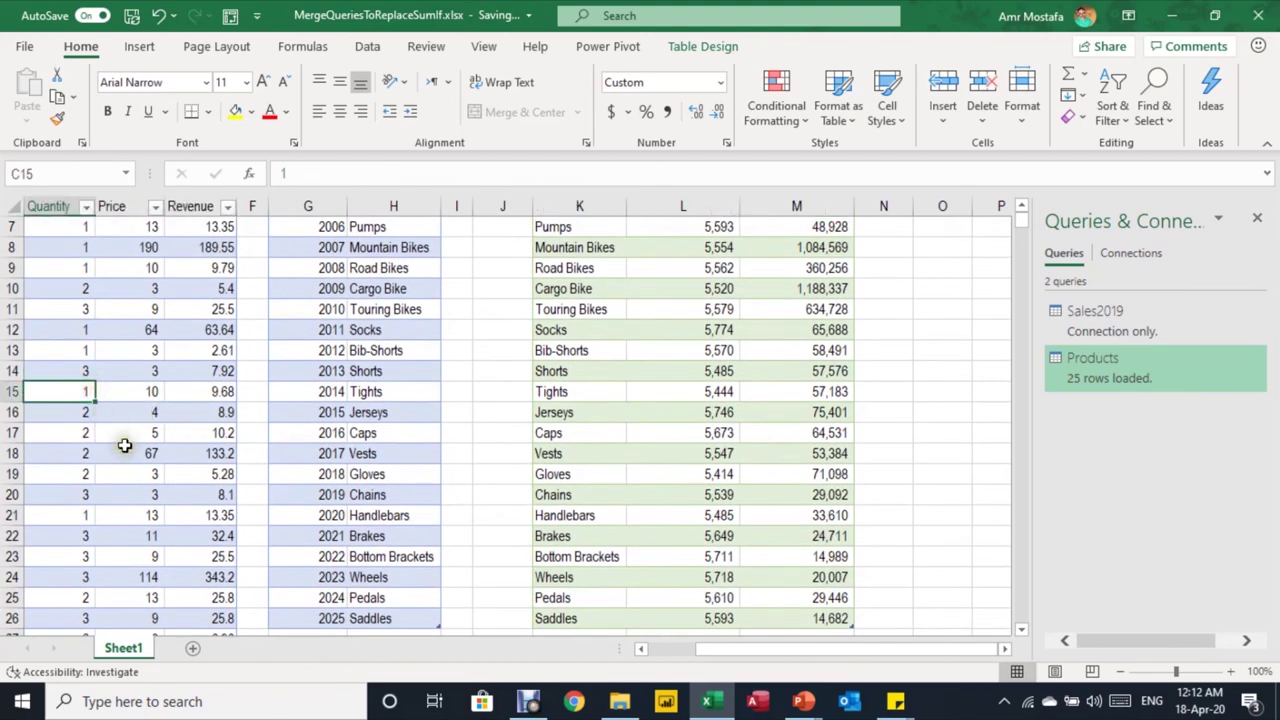
{"action": "scroll", "coordinate": [110, 410], "scroll_direction": "up", "scroll_amount": 2}
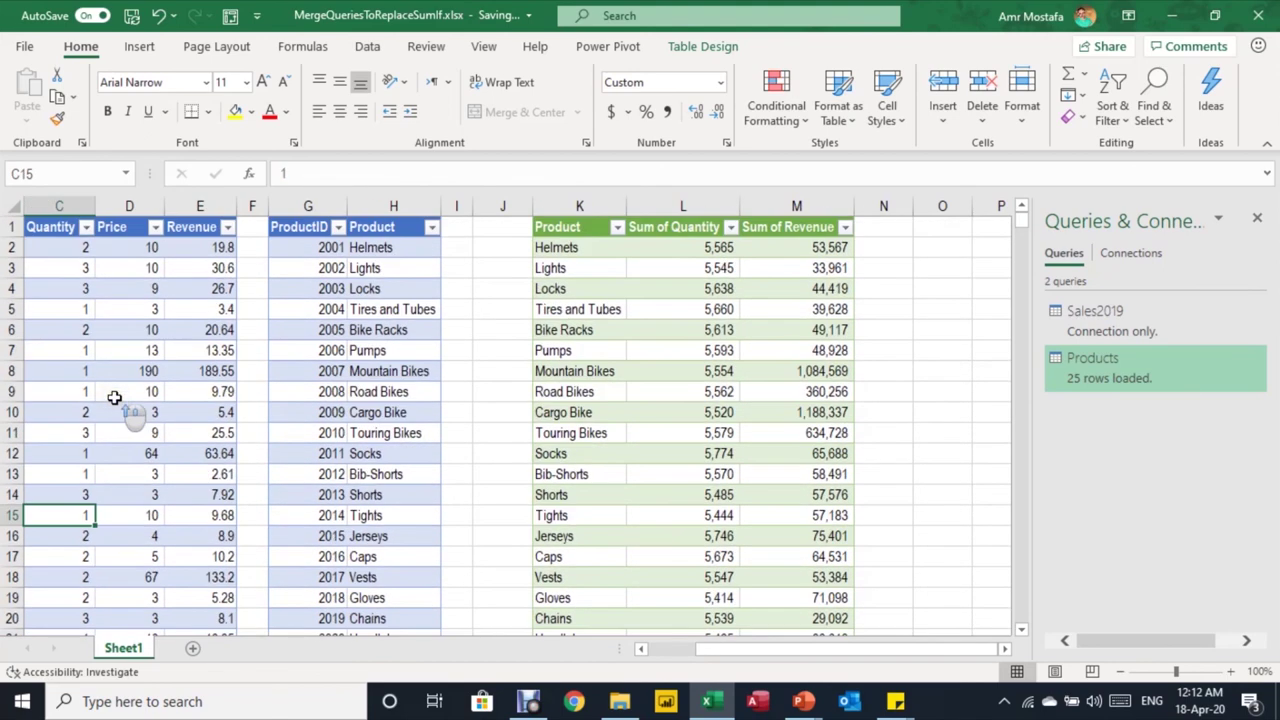
{"action": "right_click", "coordinate": [725, 309]}
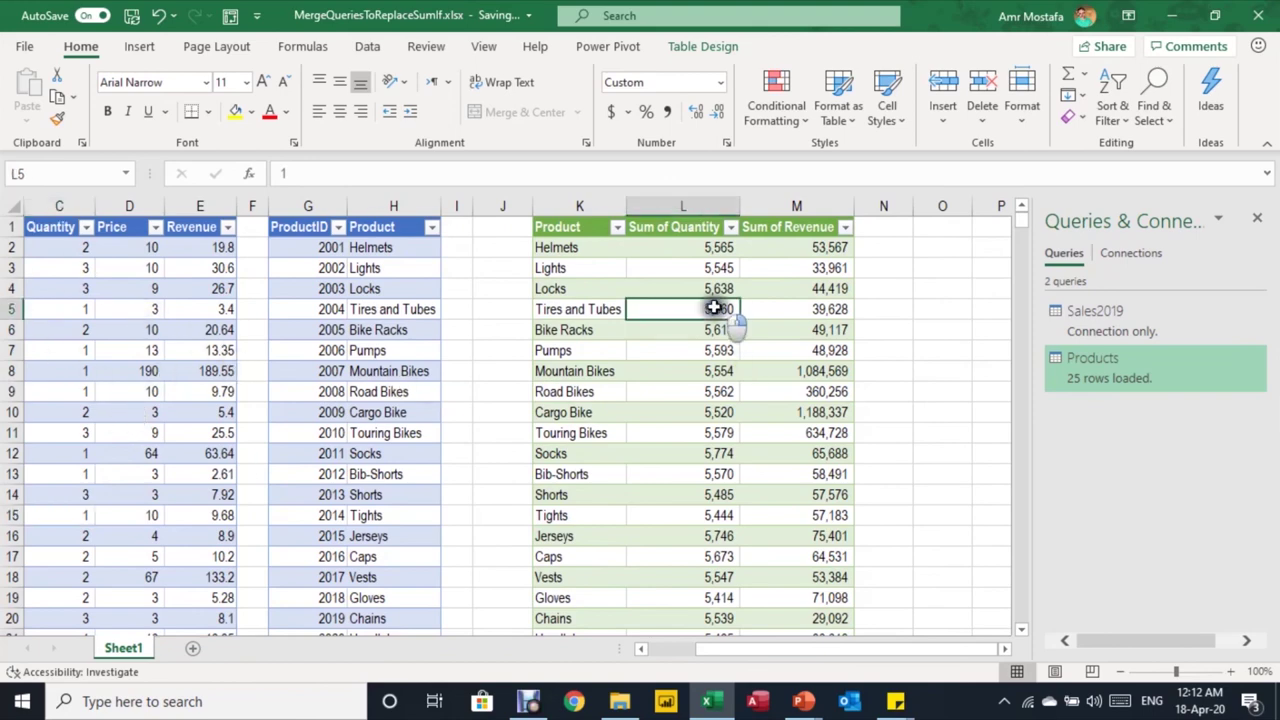
{"action": "key", "text": "Escape"}
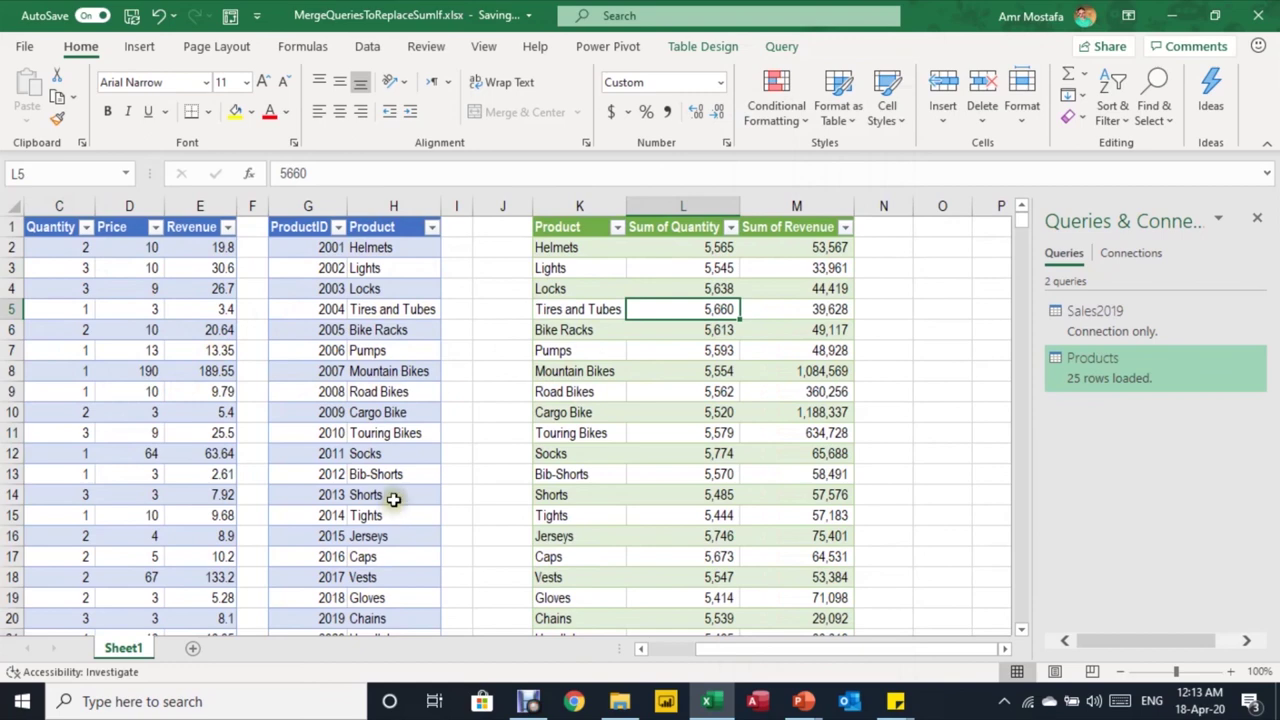
{"action": "scroll", "coordinate": [410, 500], "scroll_direction": "down", "scroll_amount": 4}
{"action": "scroll", "coordinate": [415, 500], "scroll_direction": "up", "scroll_amount": 4}
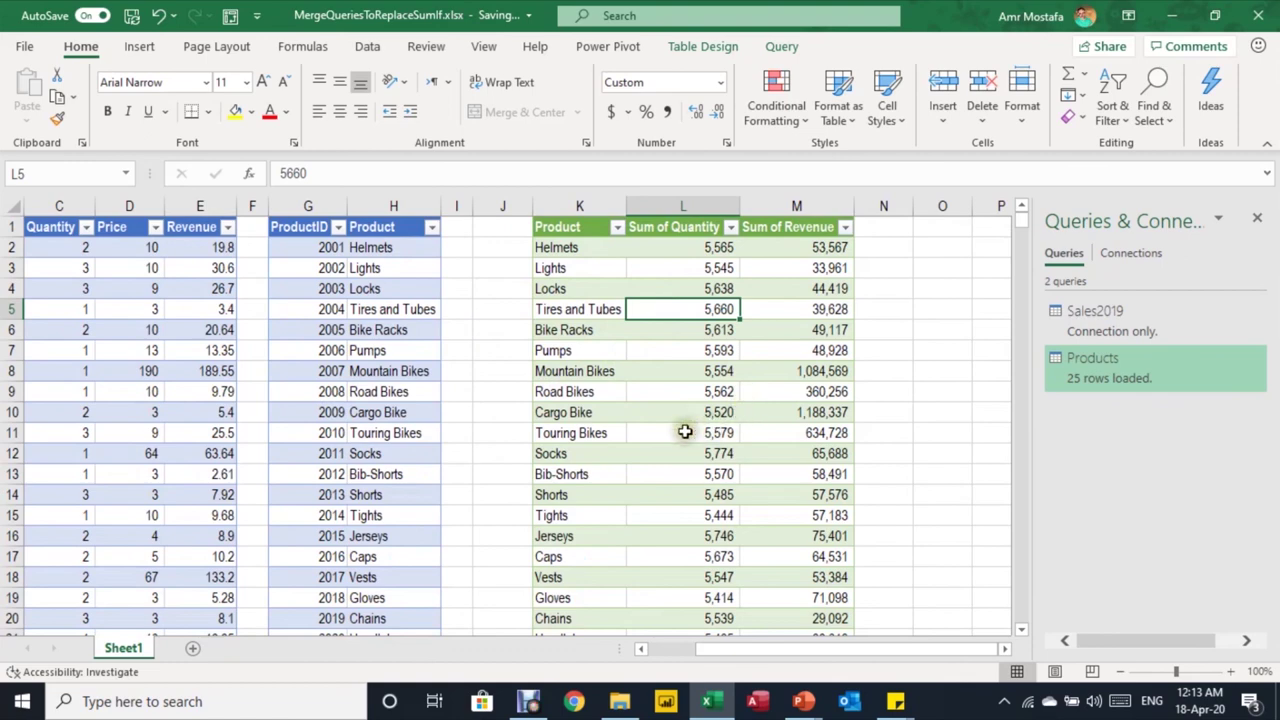
{"action": "scroll", "coordinate": [688, 432], "scroll_direction": "down", "scroll_amount": 1}
{"action": "scroll", "coordinate": [680, 433], "scroll_direction": "up", "scroll_amount": 1}
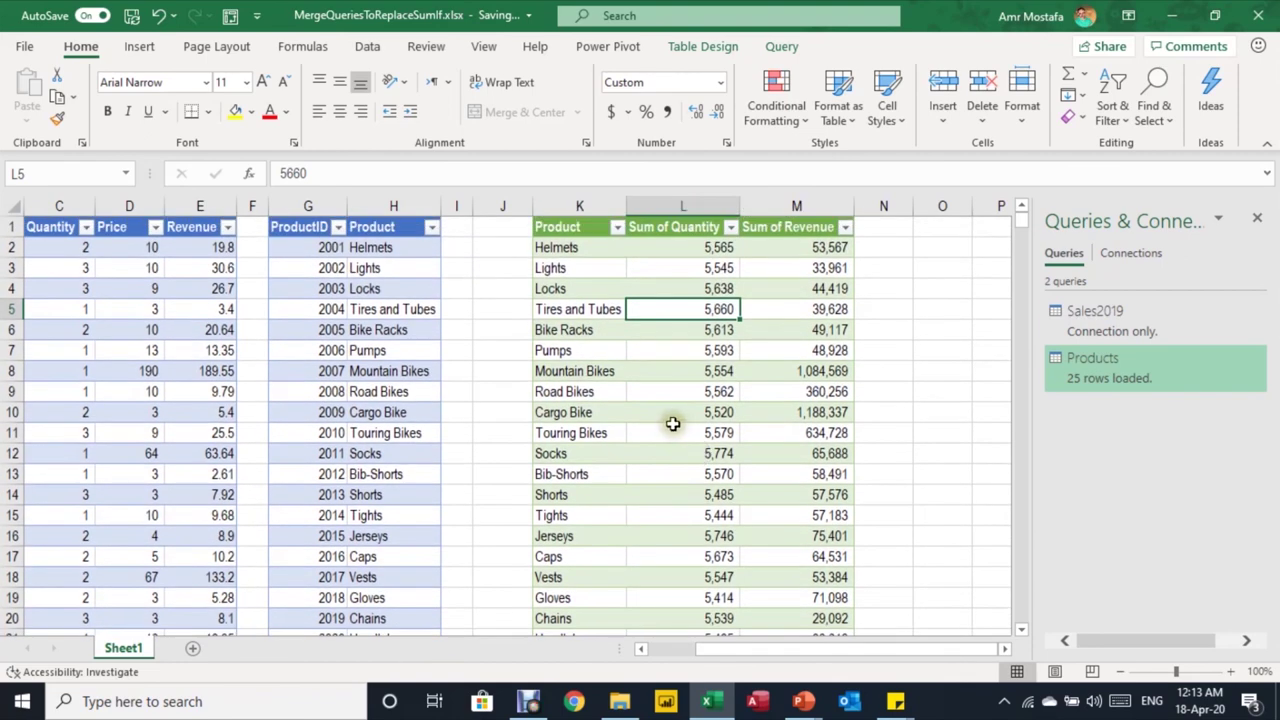
Look across row 5 through the summary, product and sales tables to compare their layout
{"action": "key", "text": "ctrl+Left"}
{"action": "key", "text": "ctrl+Left"}
{"action": "key", "text": "ctrl+Left"}
{"action": "key", "text": "ctrl+Left"}
{"action": "key", "text": "ctrl+Left"}
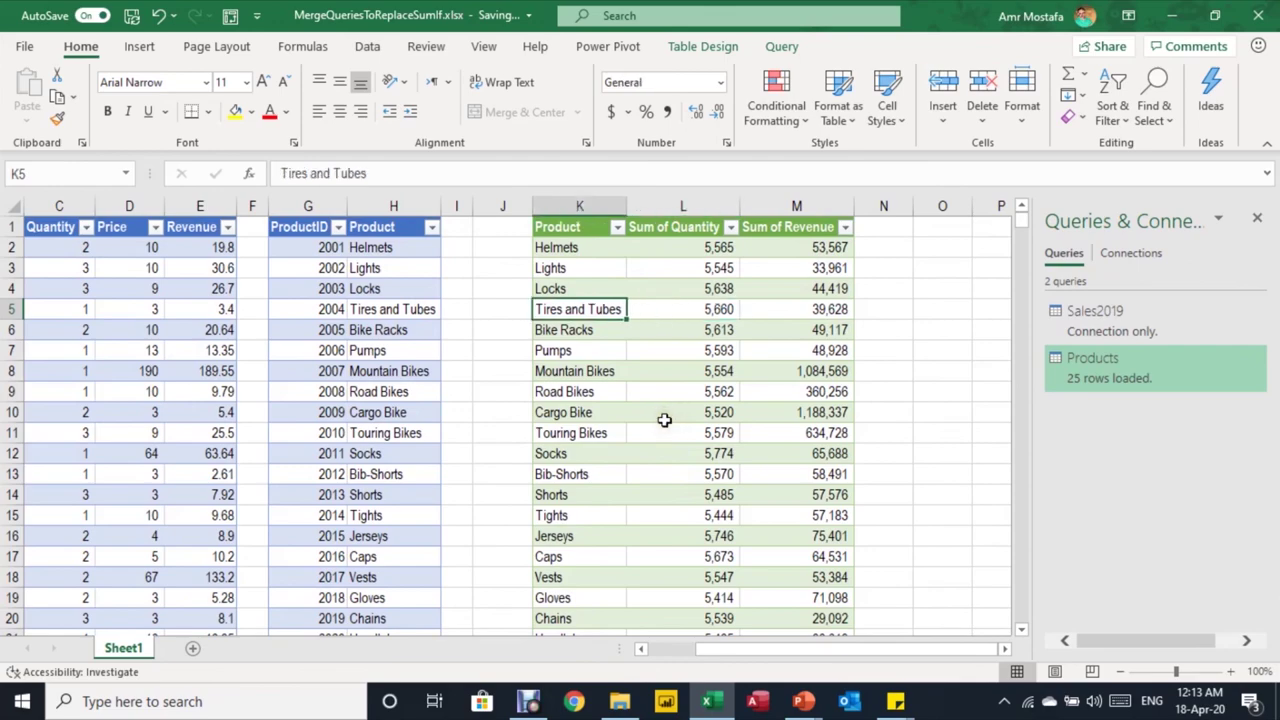
{"action": "key", "text": "ctrl+Right"}
{"action": "key", "text": "ctrl+Right"}
{"action": "key", "text": "ctrl+Right"}
{"action": "key", "text": "ctrl+Right"}
{"action": "key", "text": "ctrl+Right"}
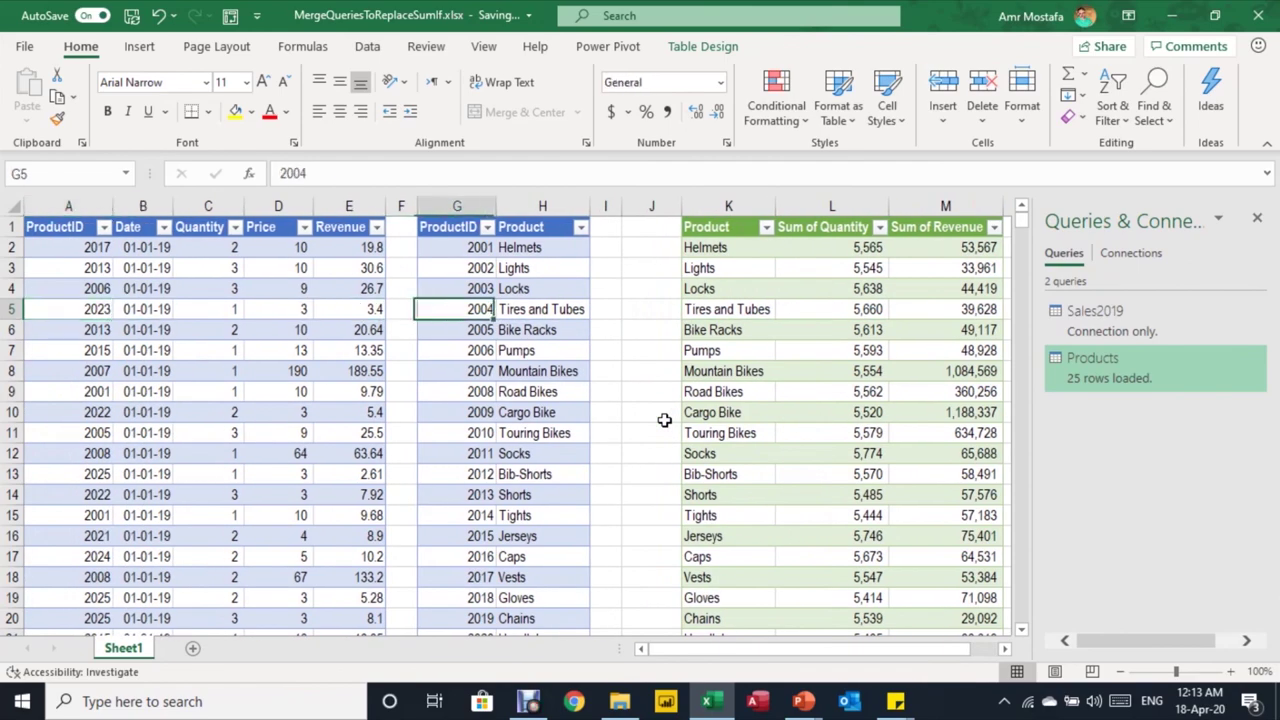